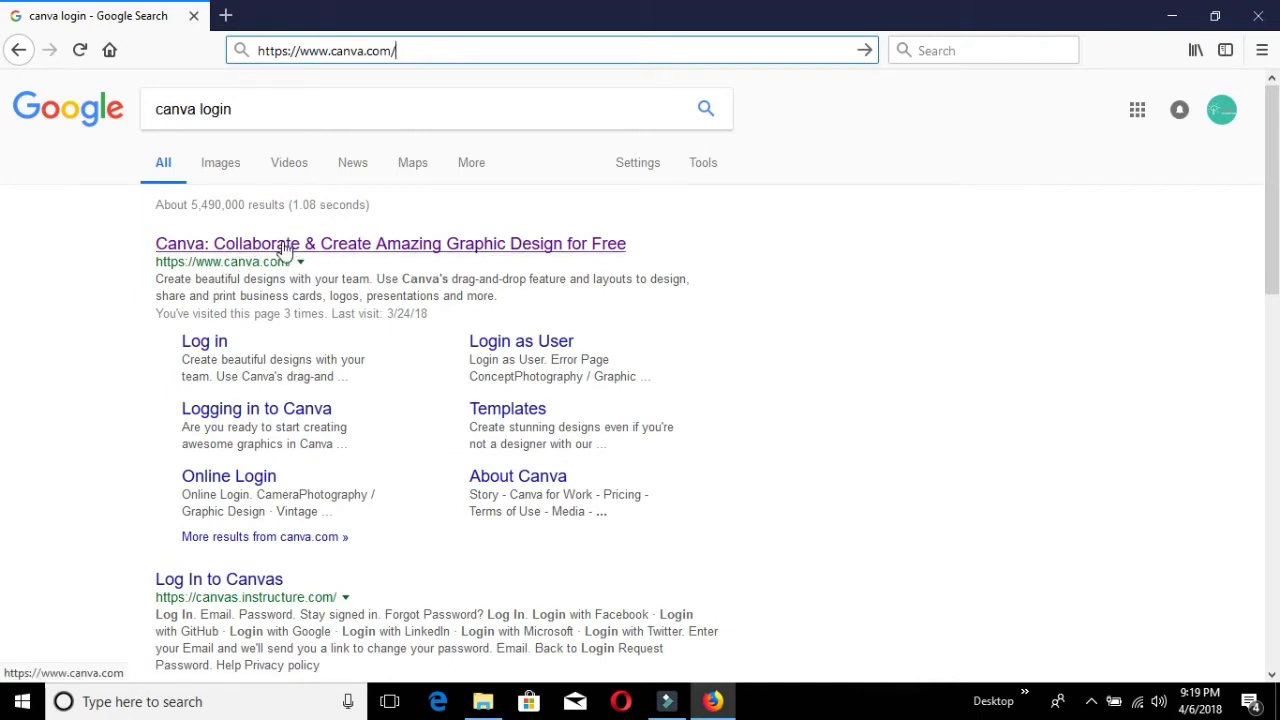
# Go to the Canva website and briefly browse, then close, the full design-type catalogue.
pyautogui.click(285, 249)
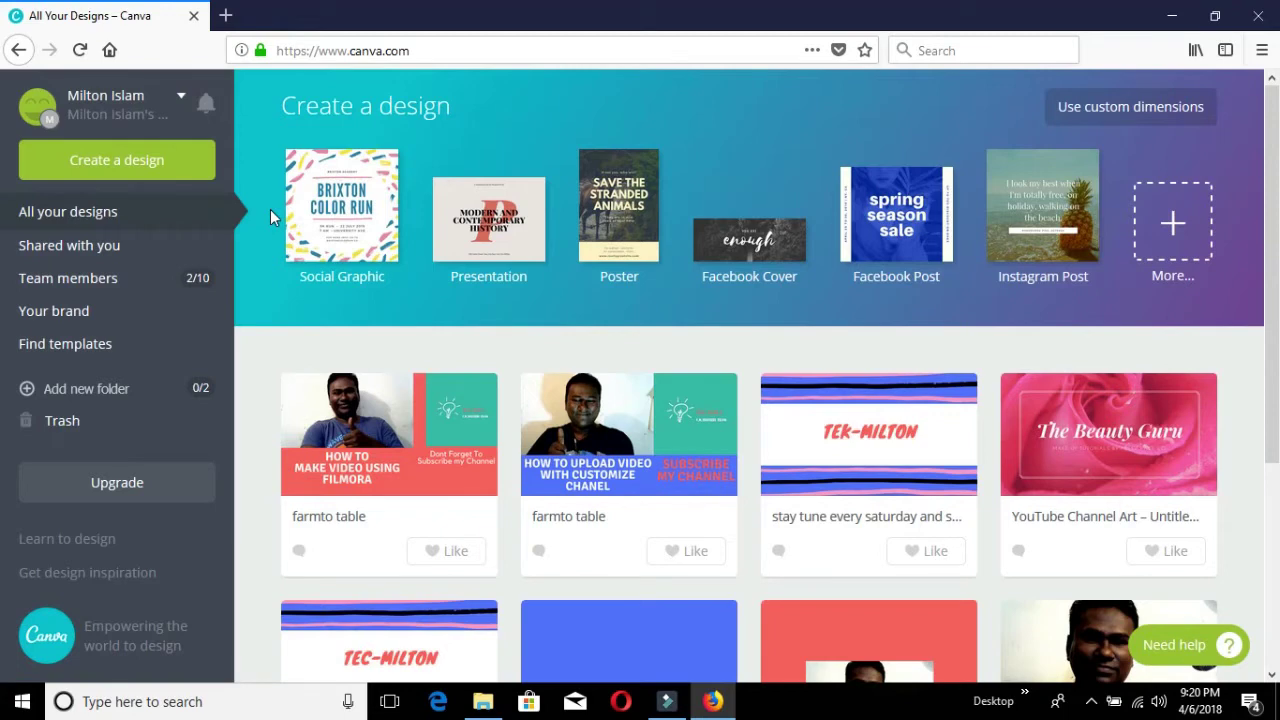
pyautogui.click(129, 168)
pyautogui.click(1133, 120)
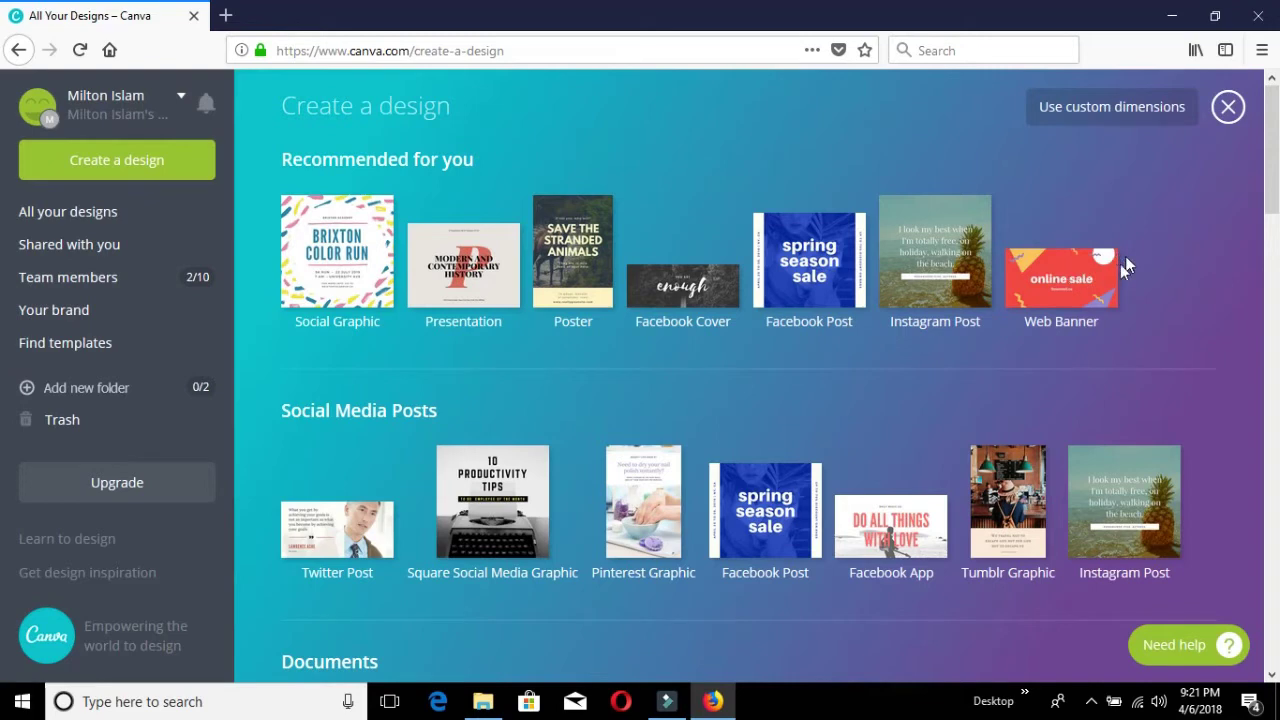
pyautogui.click(1228, 108)
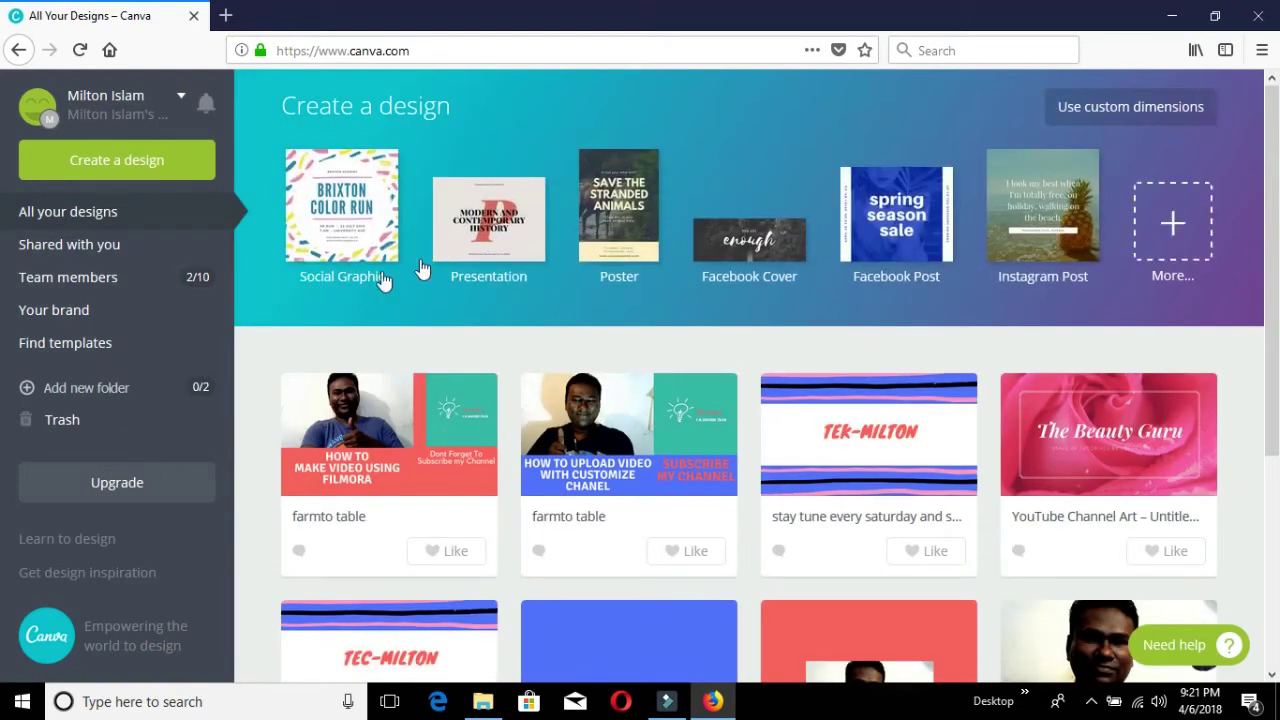
# Create a new blank custom design of 2506 × 1440 px.
pyautogui.click(1113, 108)
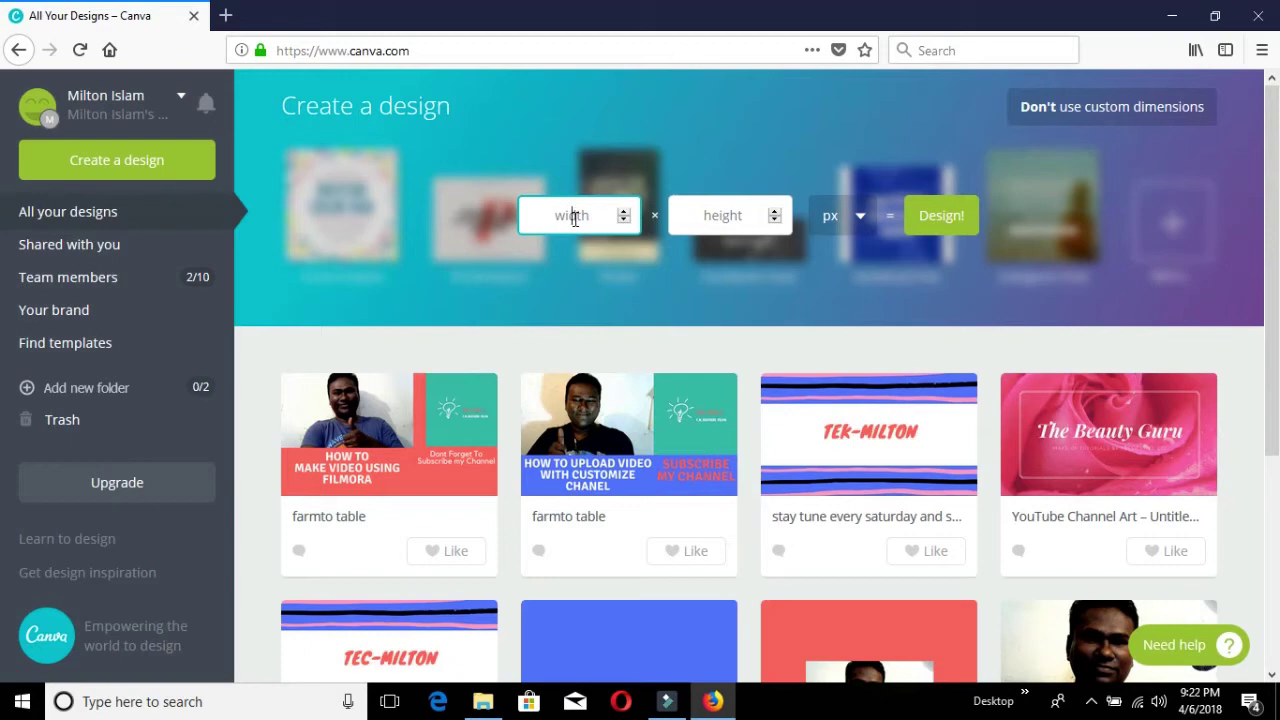
pyautogui.write('2506')
pyautogui.click(726, 224)
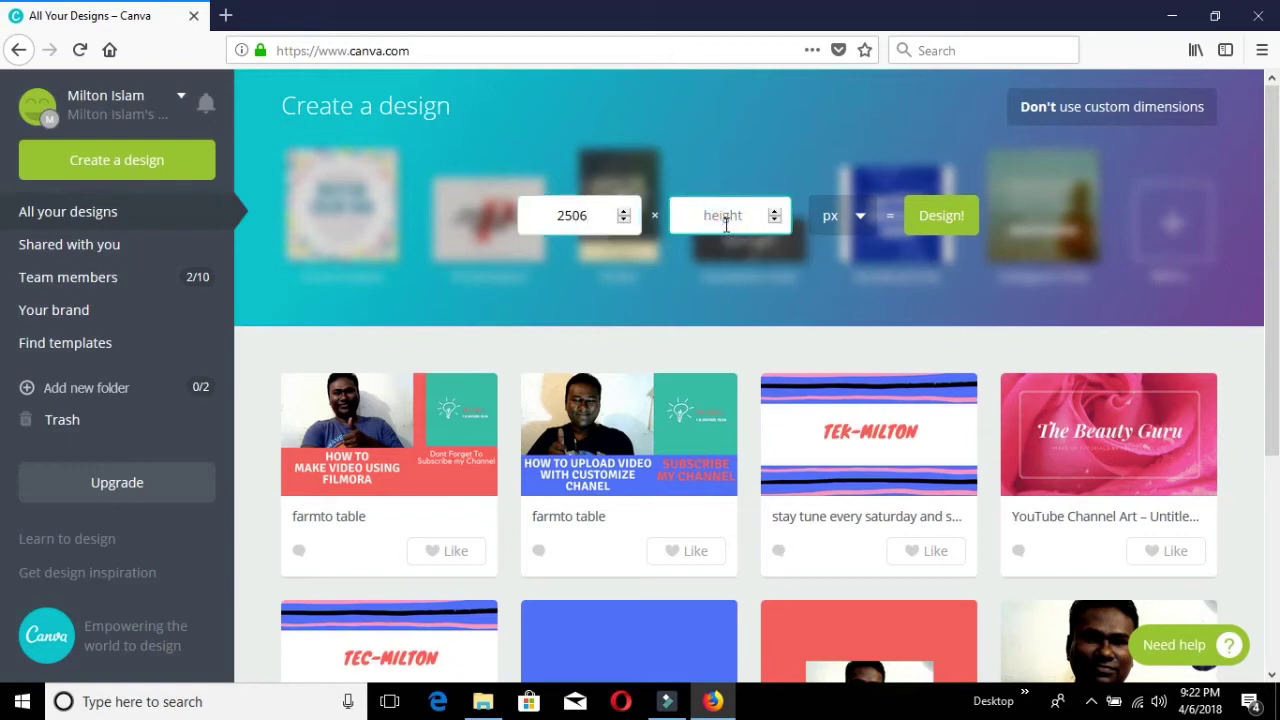
pyautogui.write('1440')
pyautogui.click(940, 218)
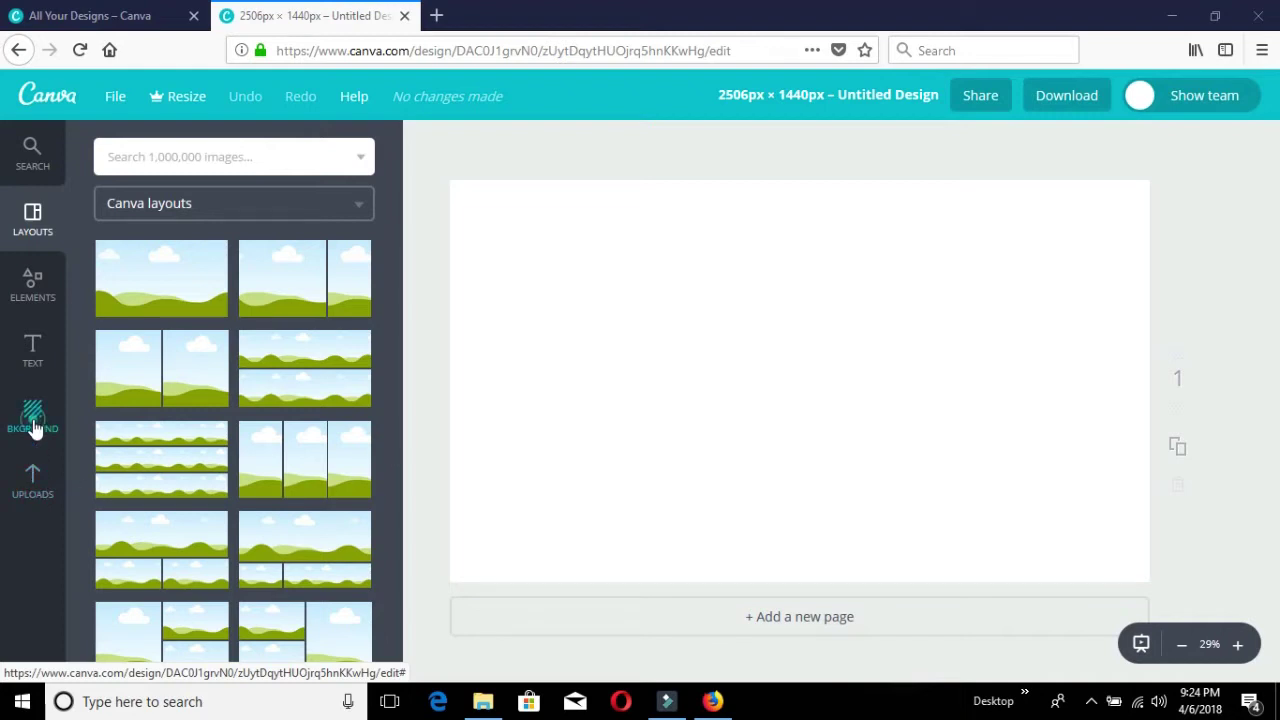
# Fill the canvas background with the solid green swatch from the default palette.
pyautogui.click(34, 428)
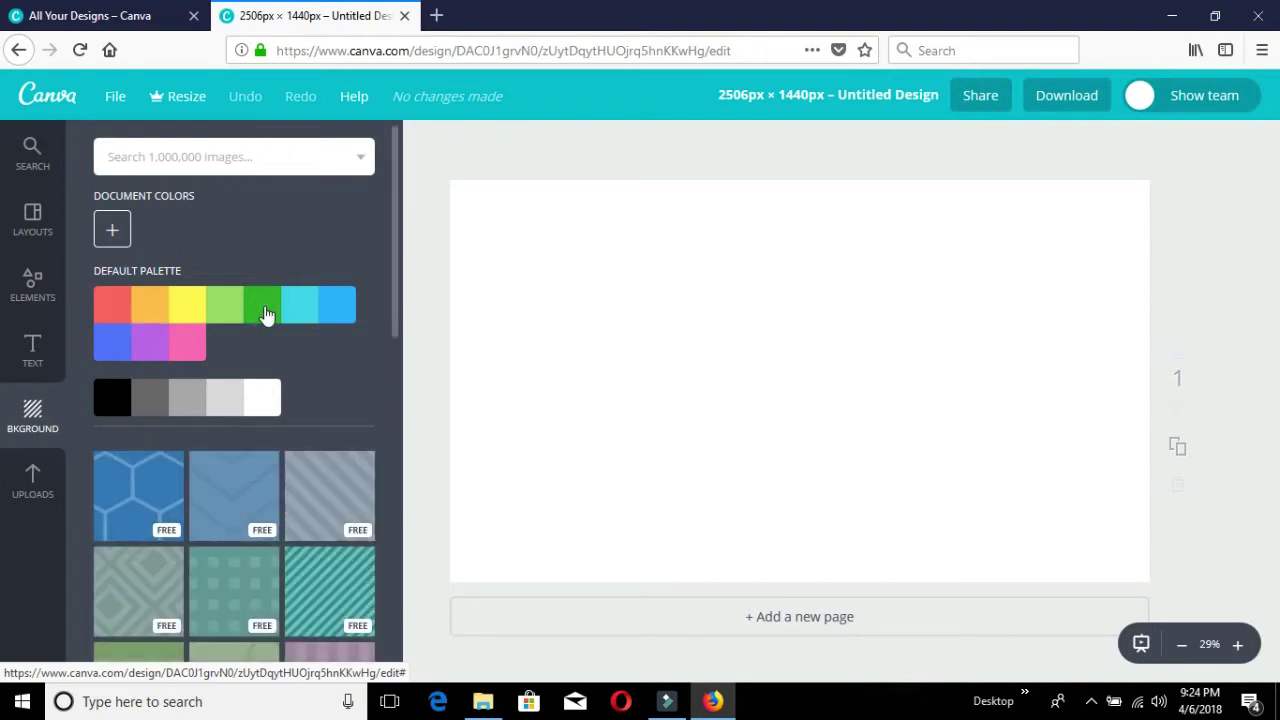
pyautogui.click(264, 310)
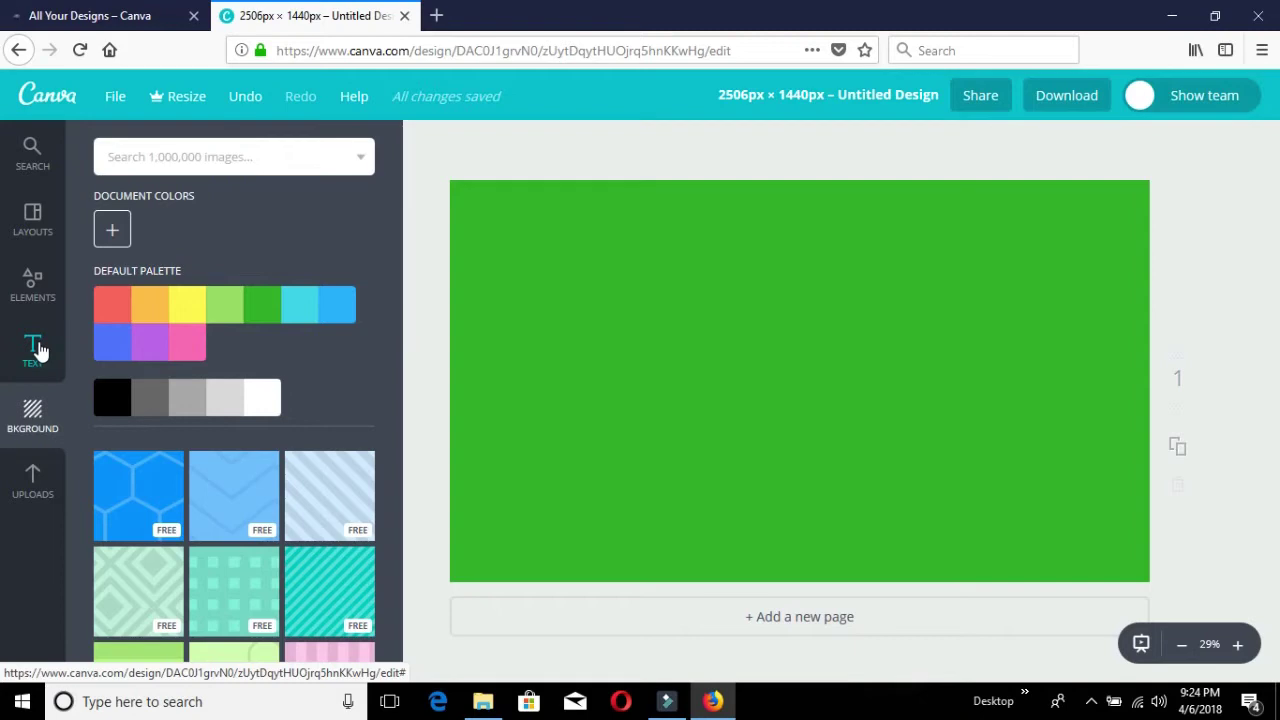
pyautogui.click(38, 349)
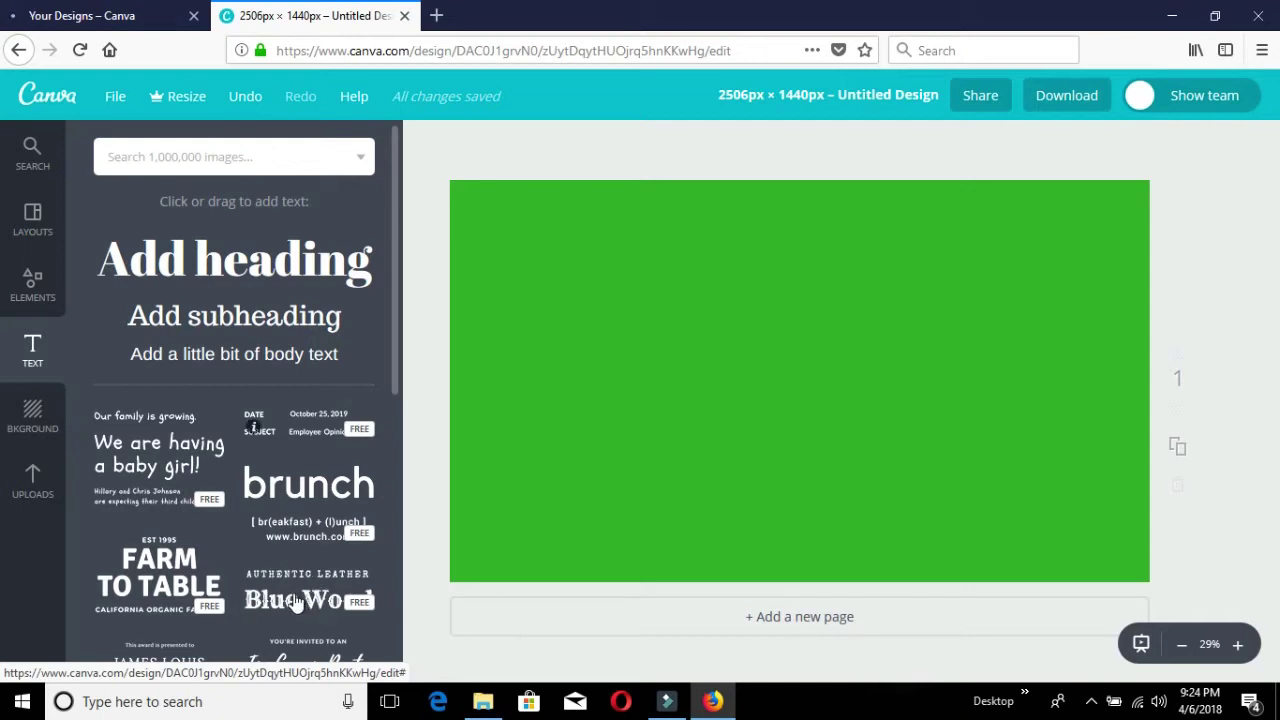
# Add the FARM TO TABLE text combo to the green canvas.
pyautogui.click(175, 575)
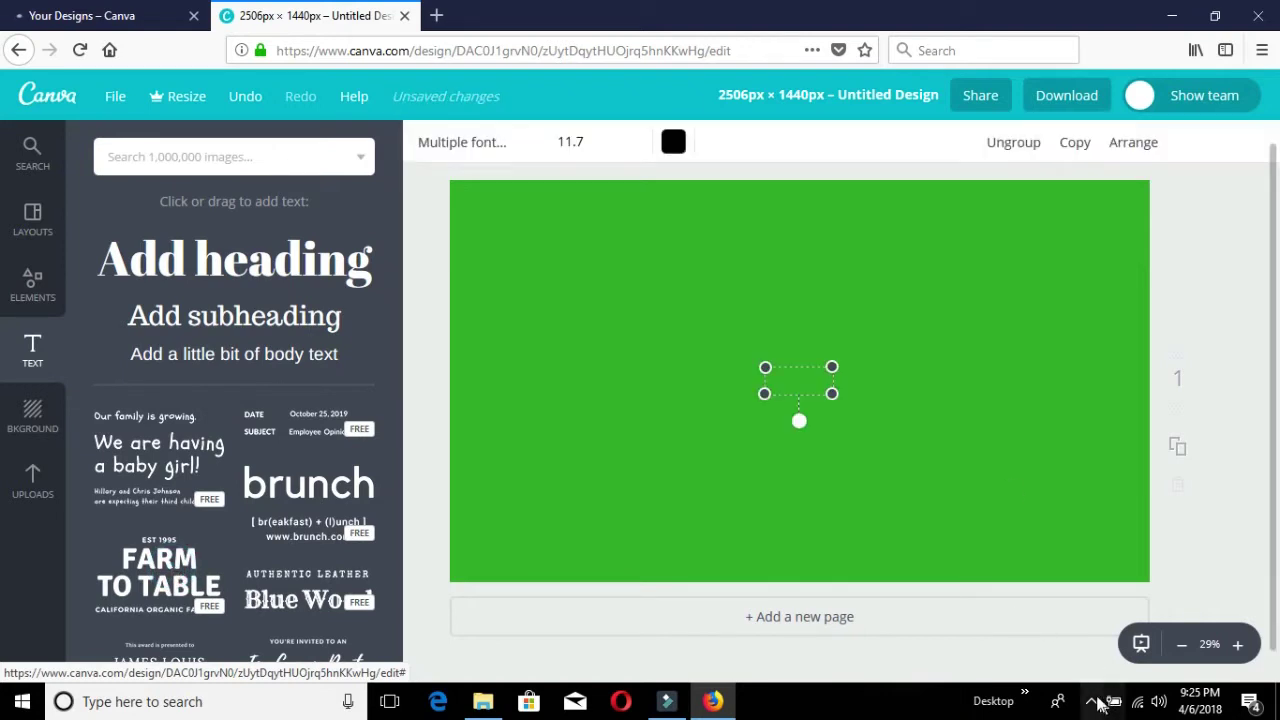
pyautogui.click(1091, 701)
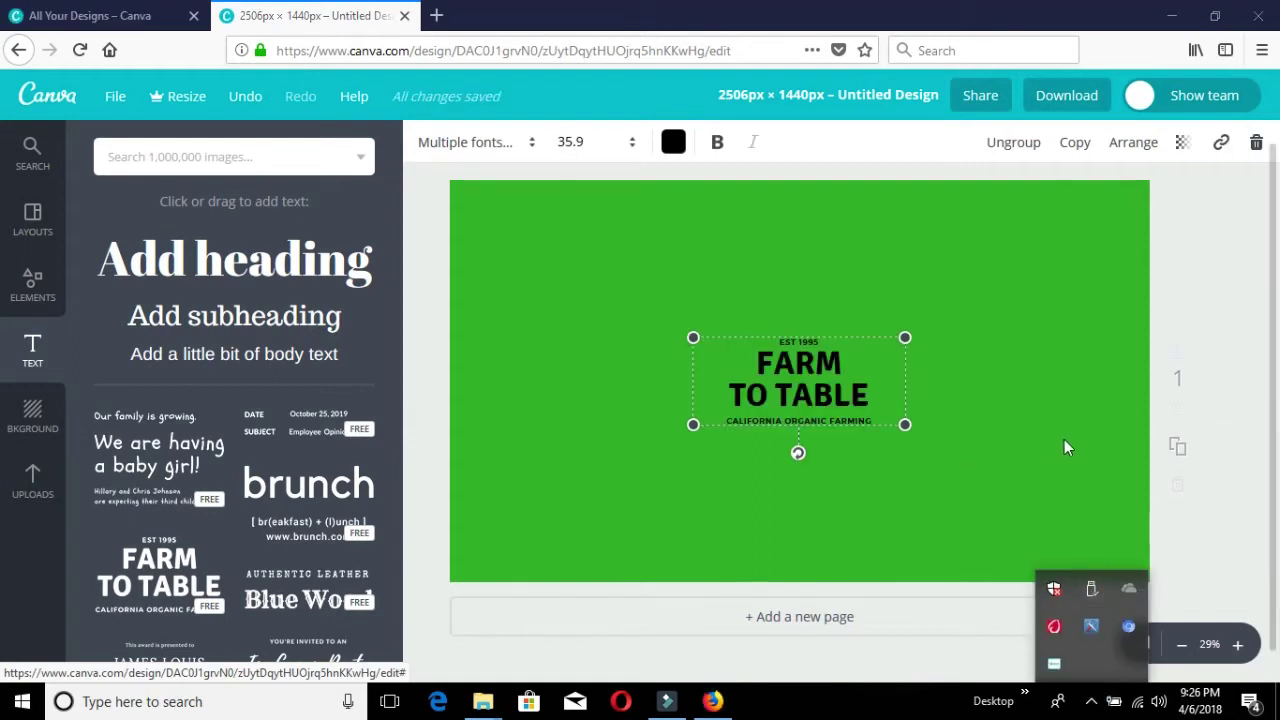
pyautogui.click(850, 415)
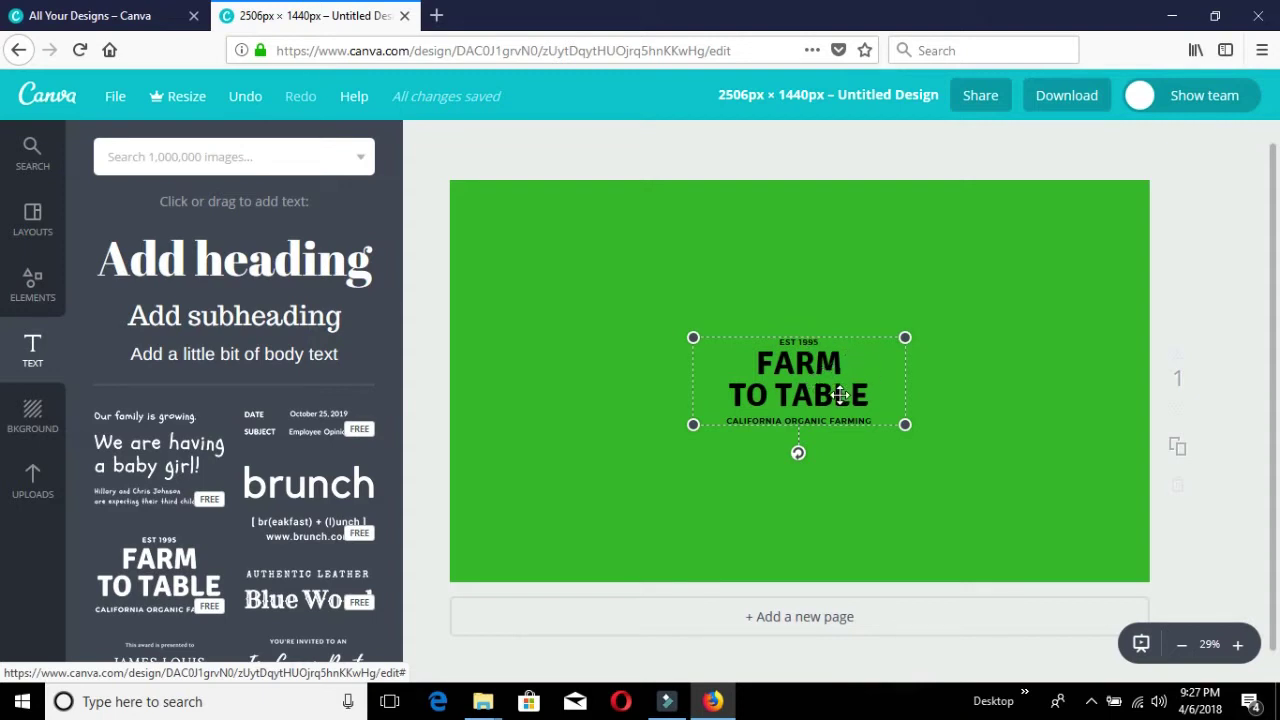
# Delete the small California Organic Farming tagline, keeping only the headline.
pyautogui.click(878, 418)
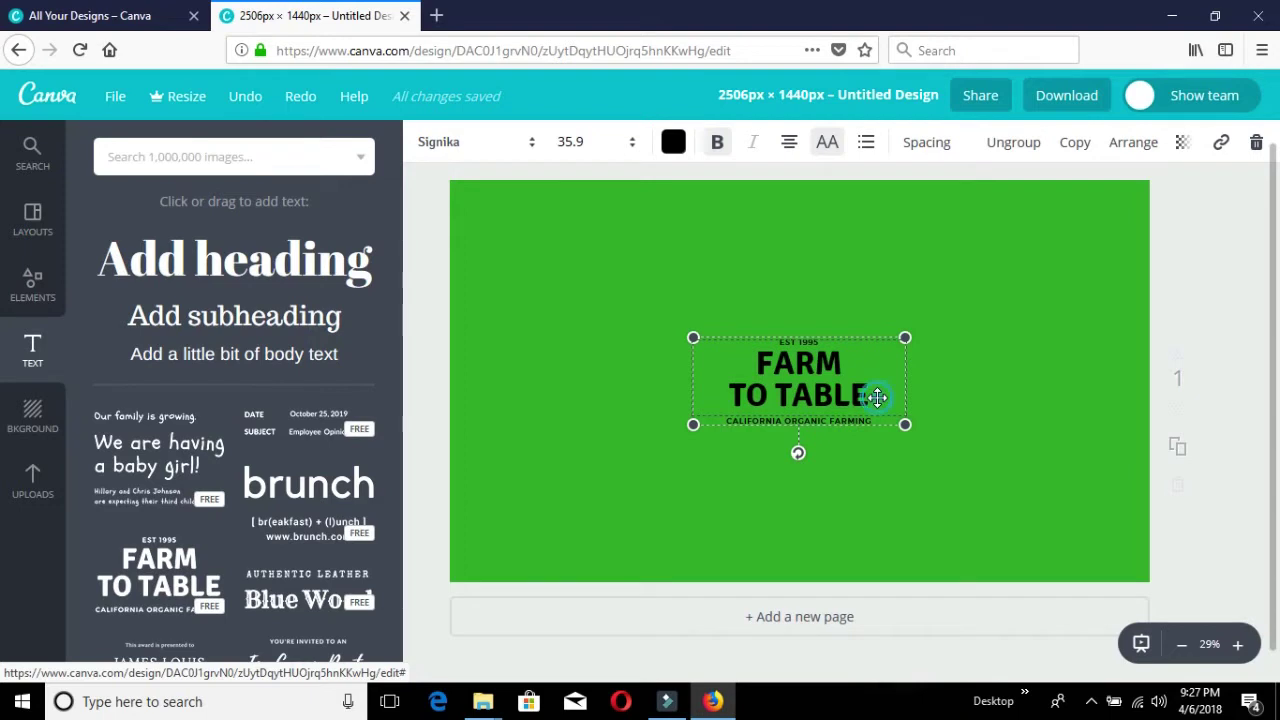
pyautogui.click(789, 420)
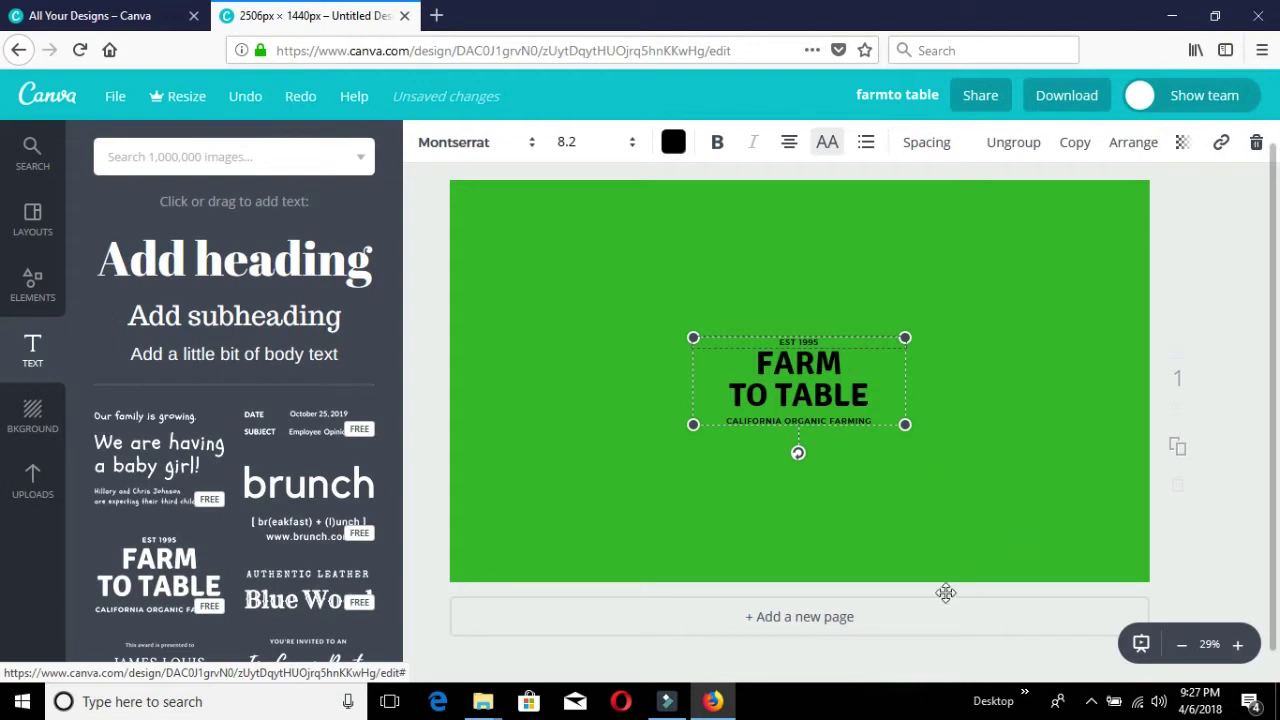
pyautogui.click(1093, 703)
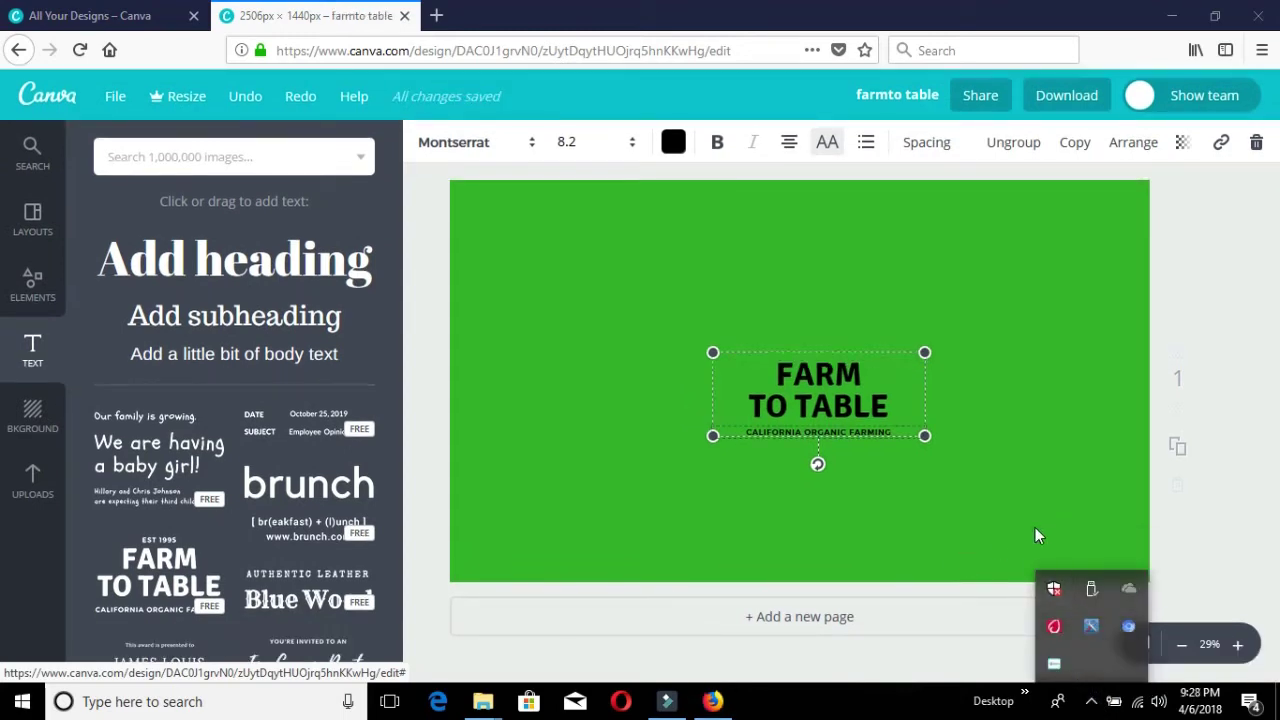
pyautogui.click(875, 433)
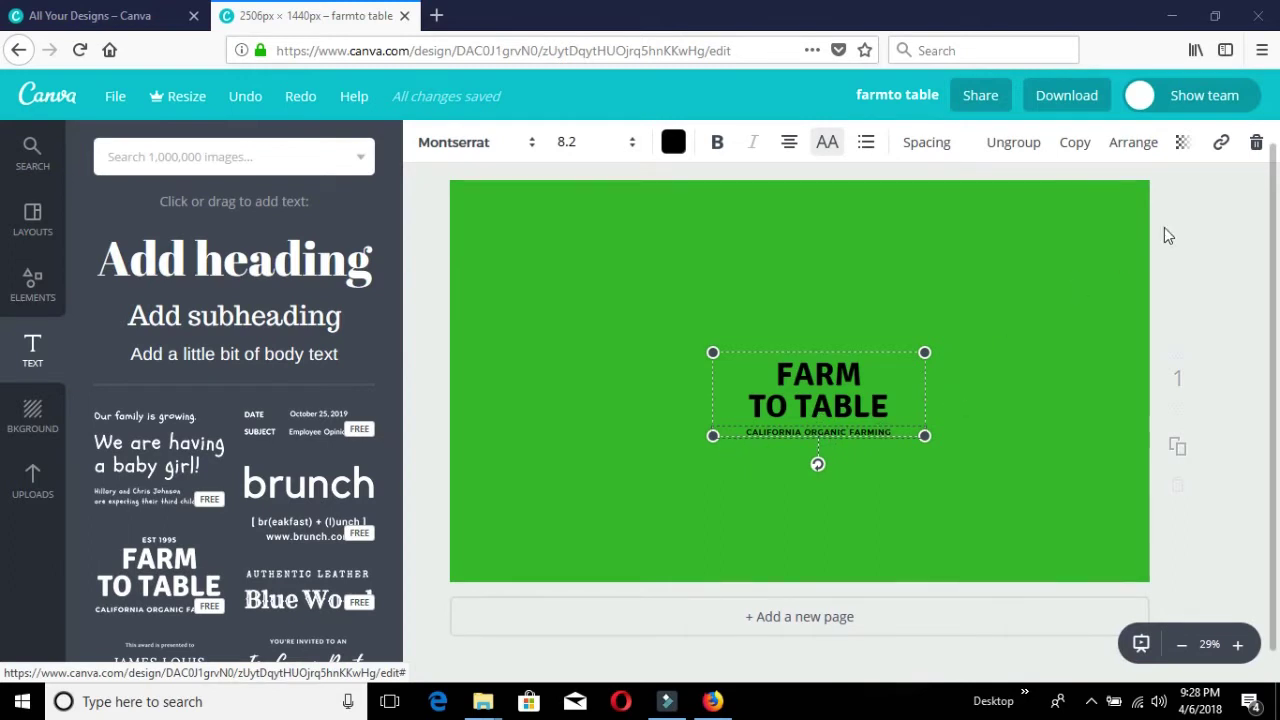
pyautogui.click(1257, 146)
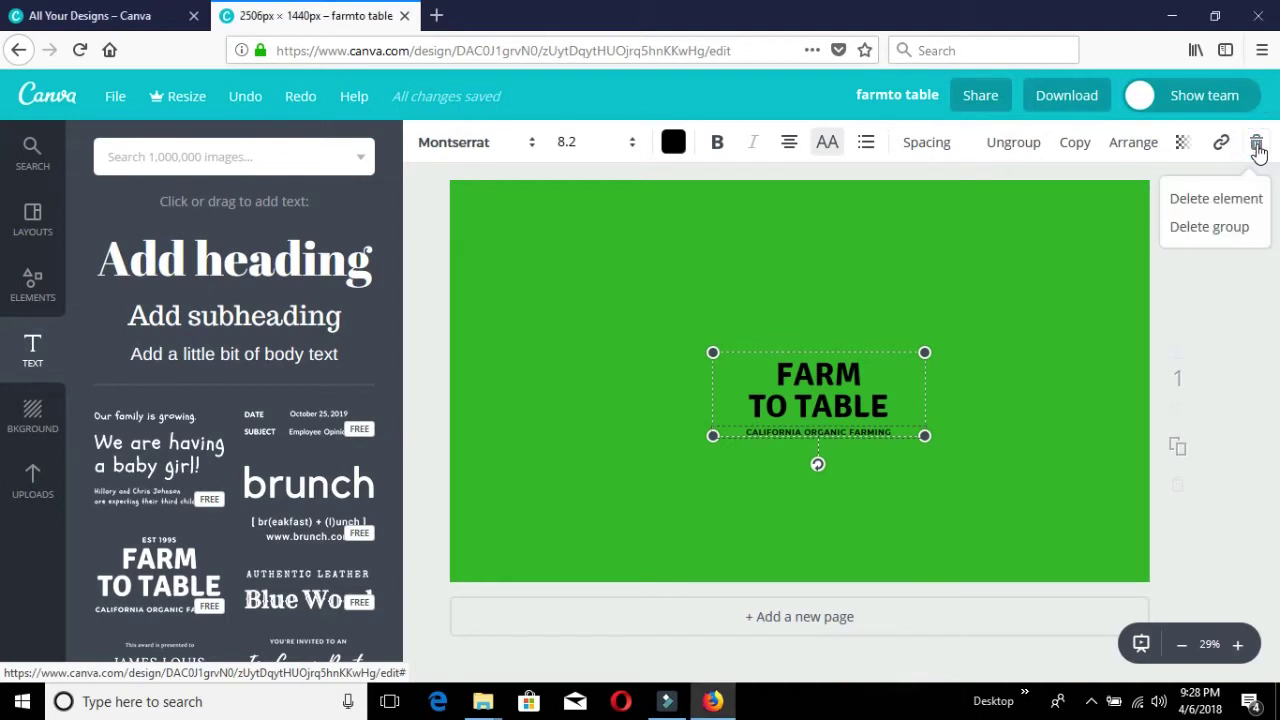
pyautogui.click(1216, 200)
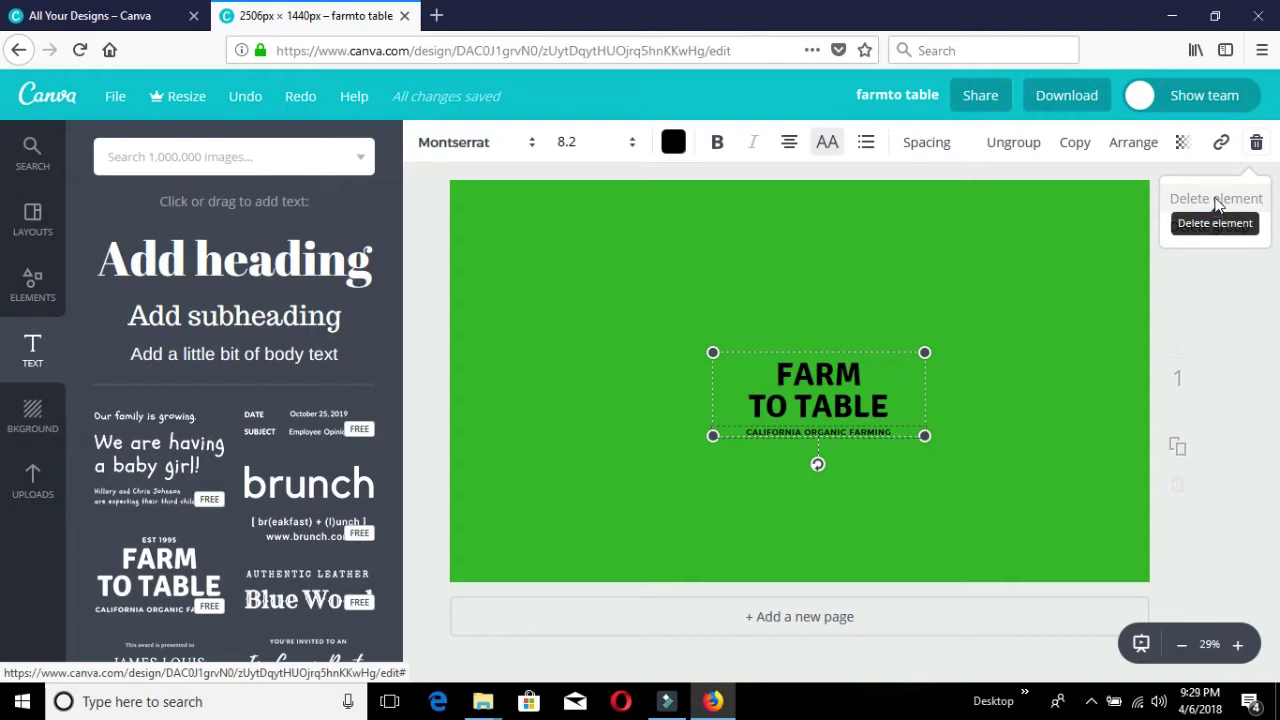
pyautogui.click(1216, 200)
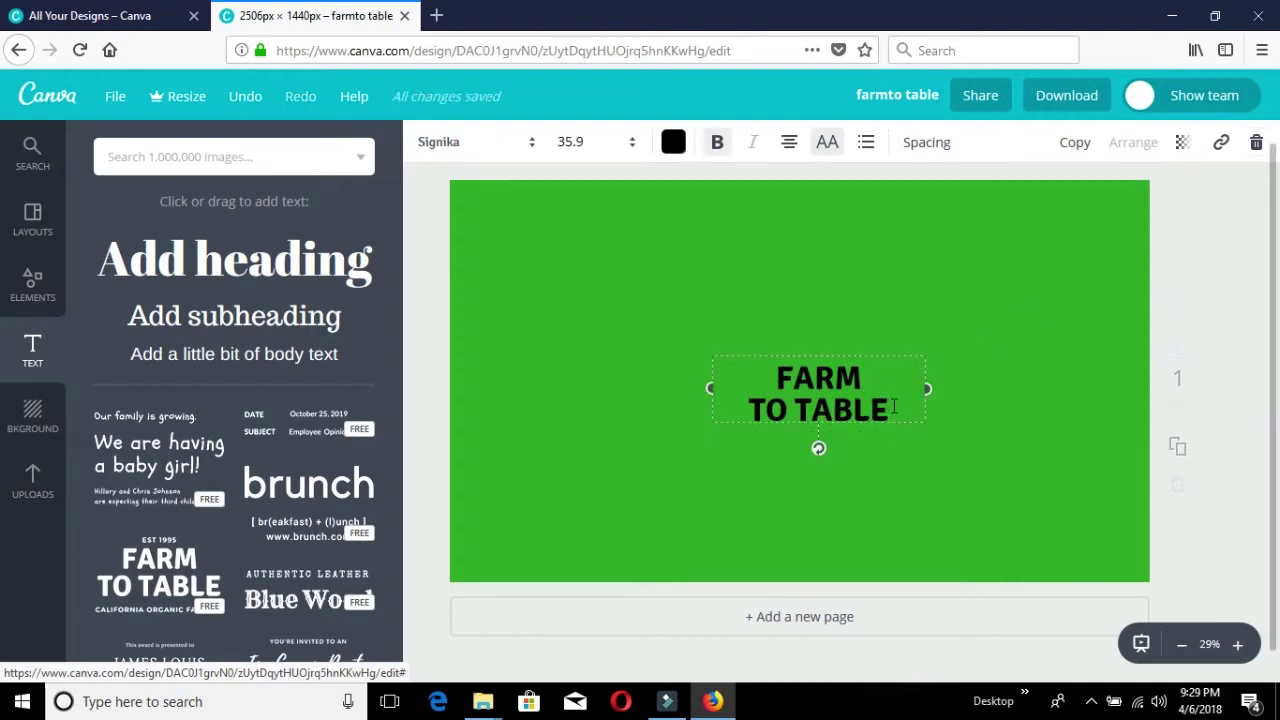
# Change the headline text to TEC-IDEA and select the whole new word.
pyautogui.moveTo(894, 405); pyautogui.dragTo(761, 388)
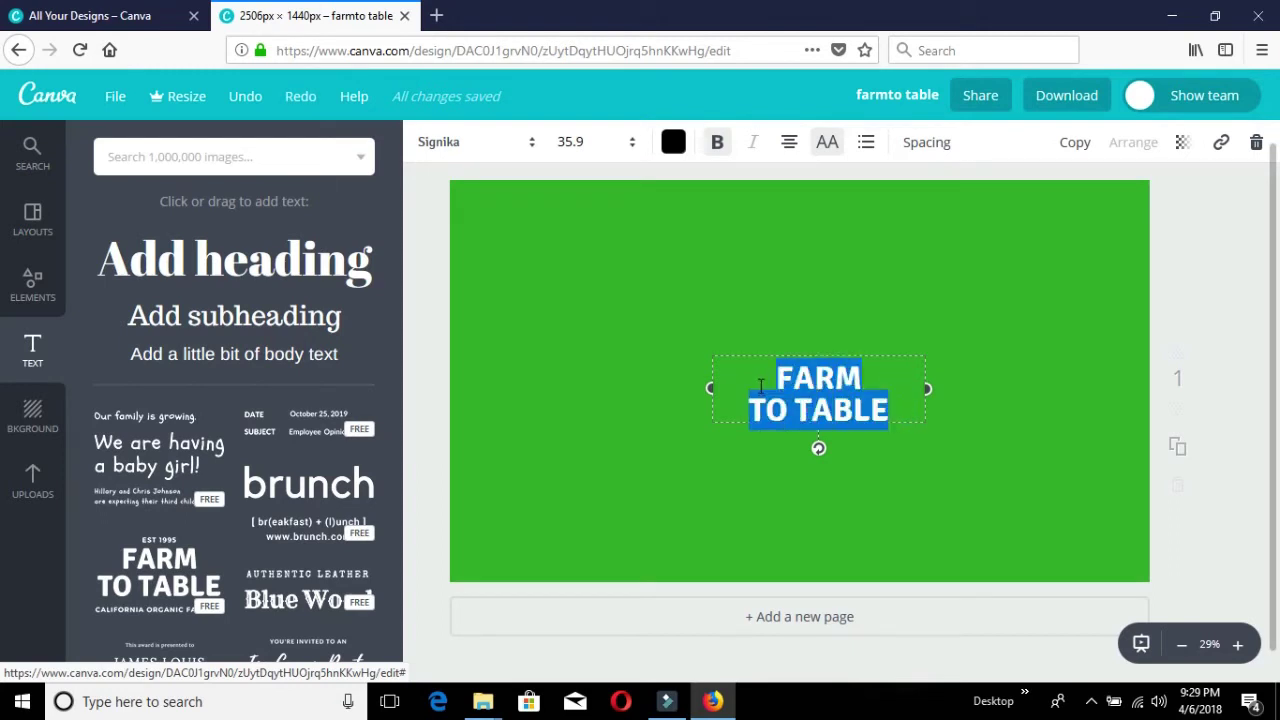
pyautogui.press('BackSpace')
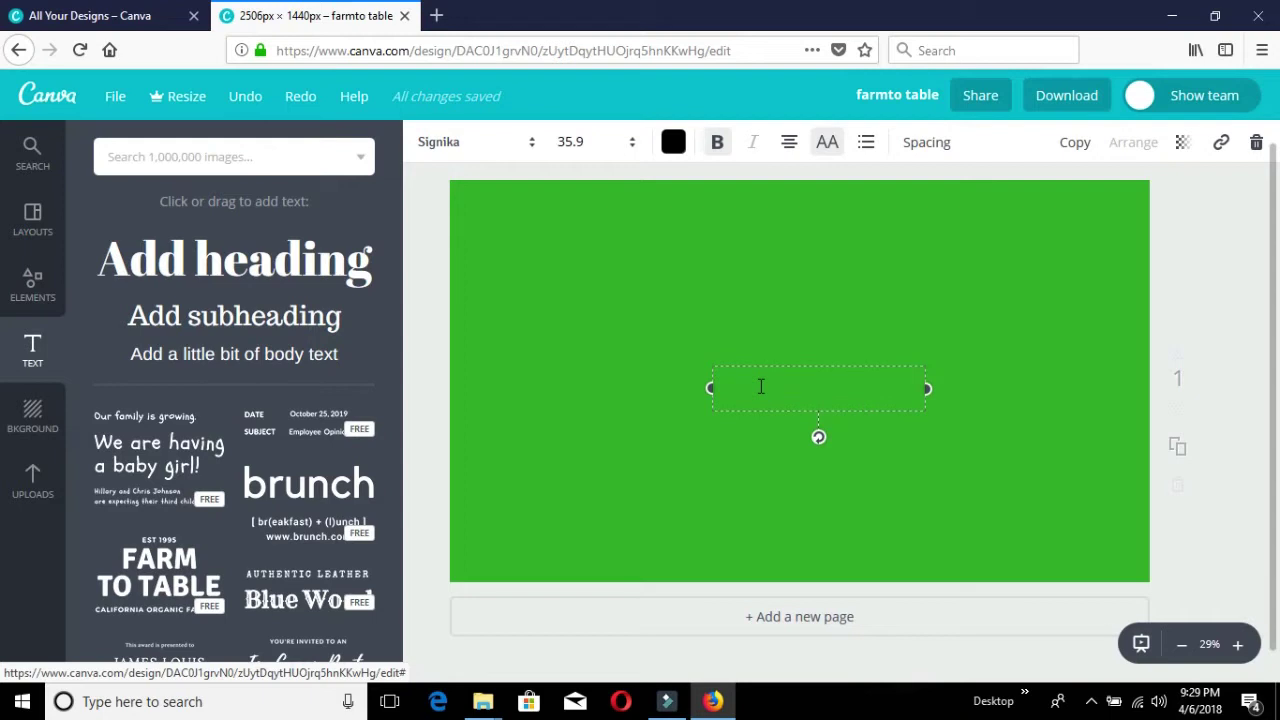
pyautogui.write('TEC')
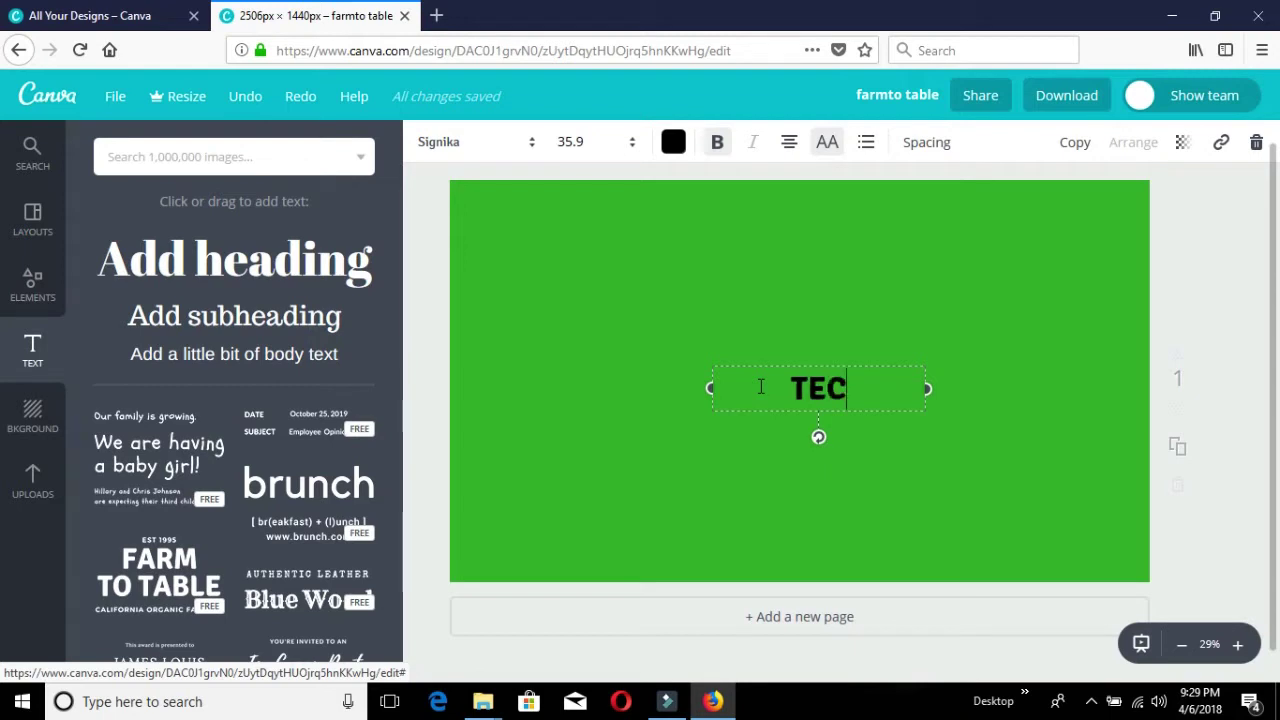
pyautogui.write('-')
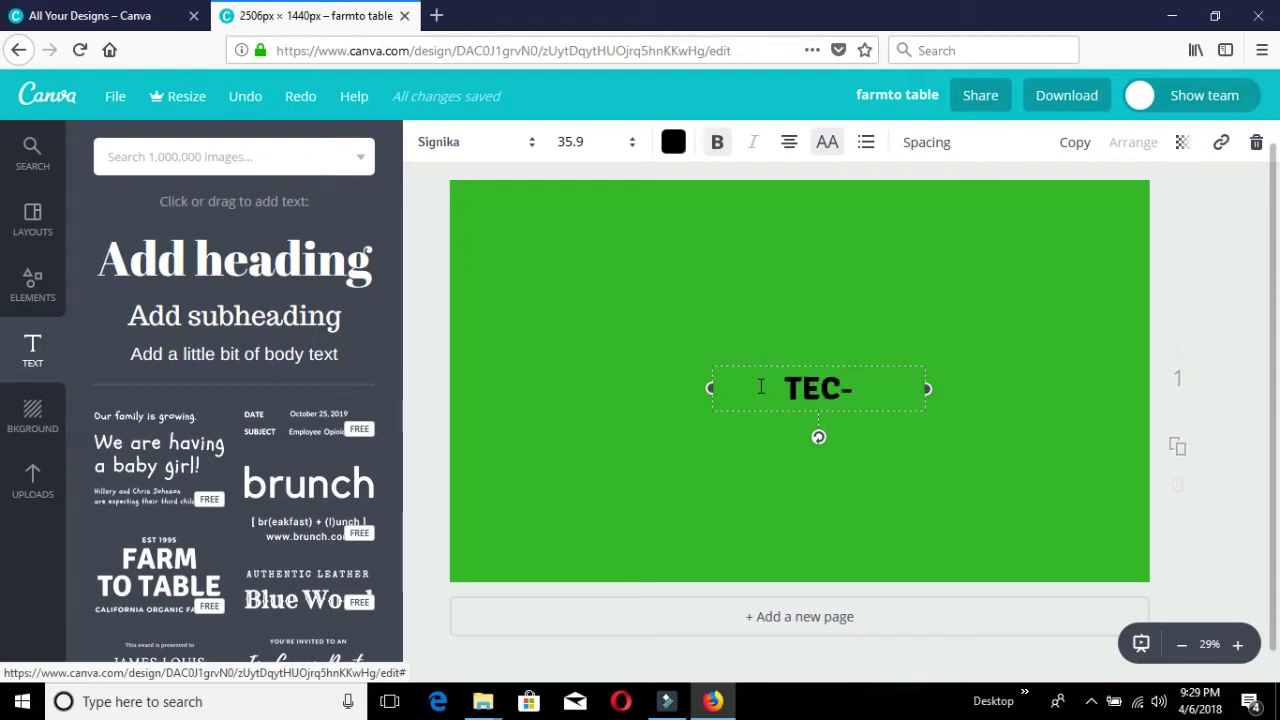
pyautogui.write('IDEA')
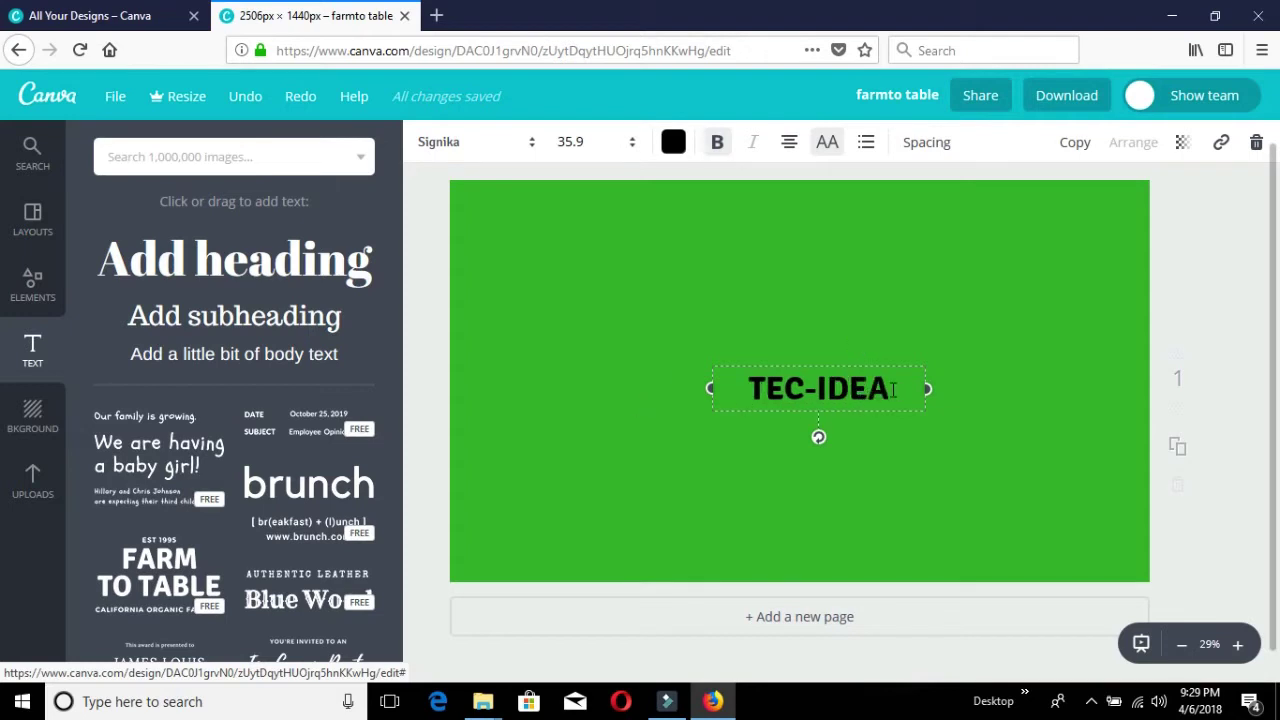
pyautogui.doubleClick(820, 396)
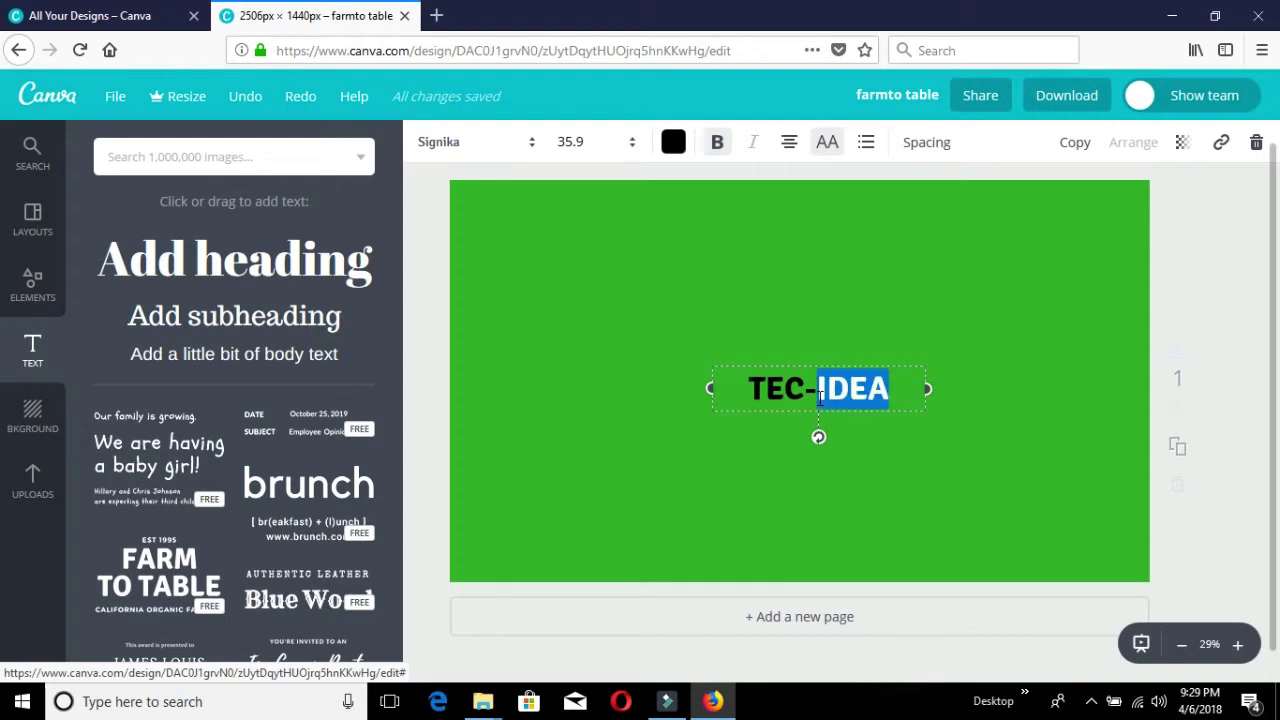
pyautogui.keyDown('shift'); pyautogui.click(750, 396); pyautogui.keyUp('shift')
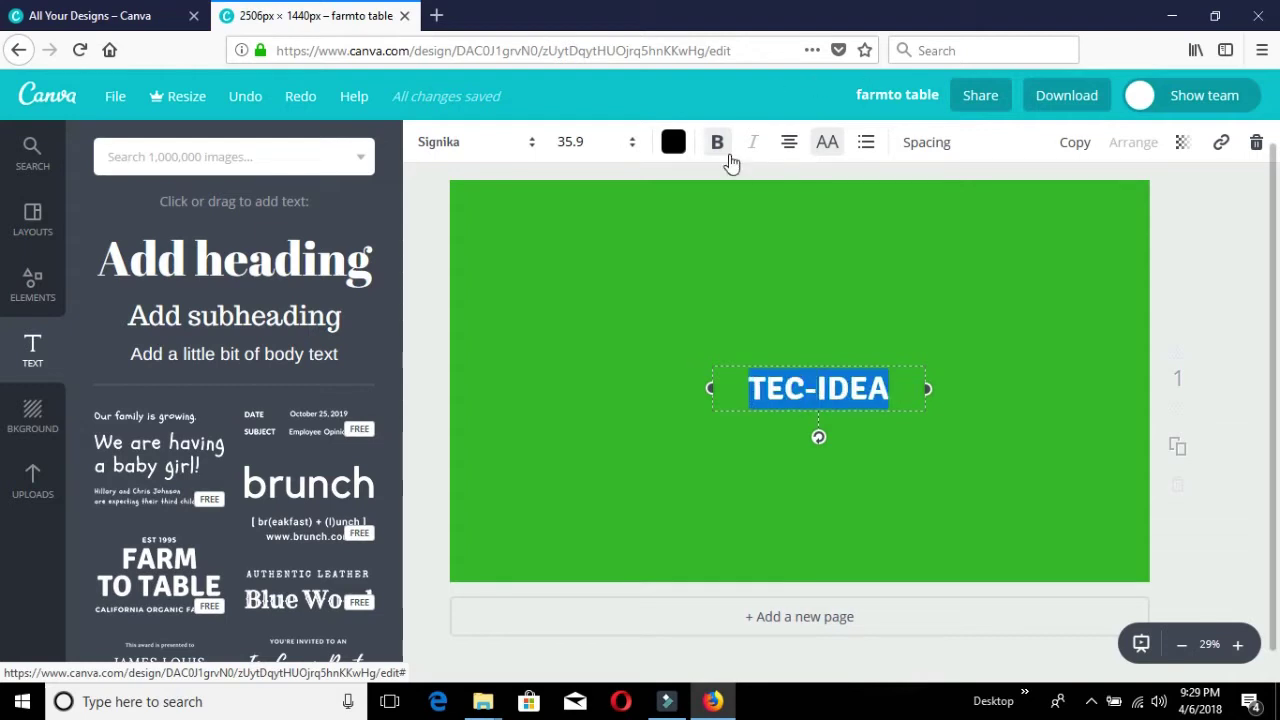
# Colour the TEC-IDEA text red and enlarge it to font size 48.
pyautogui.click(675, 143)
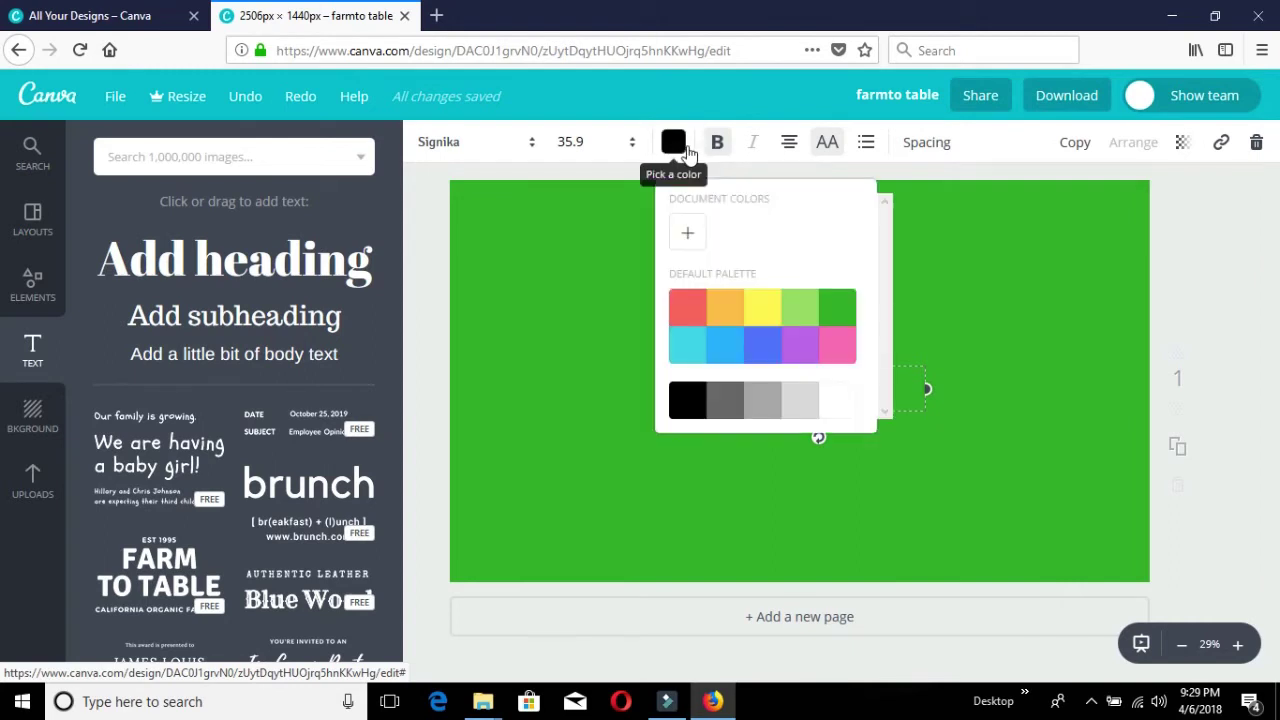
pyautogui.click(690, 314)
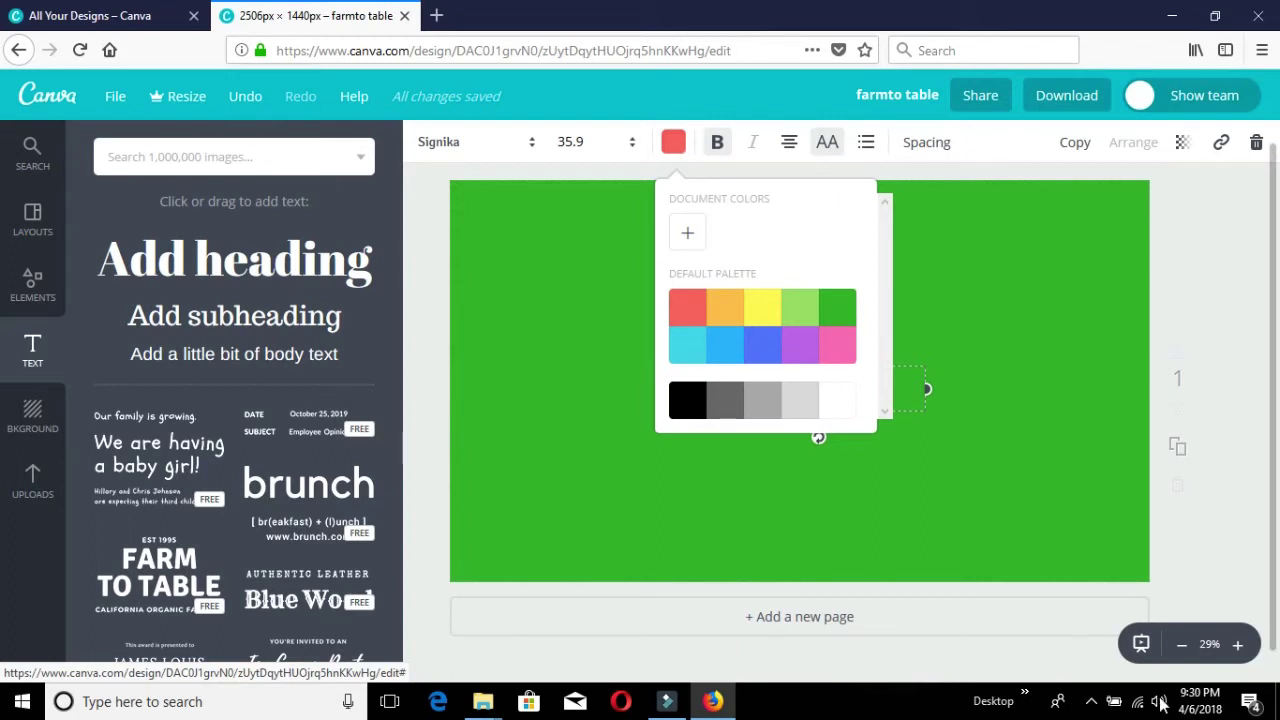
pyautogui.press('Escape')
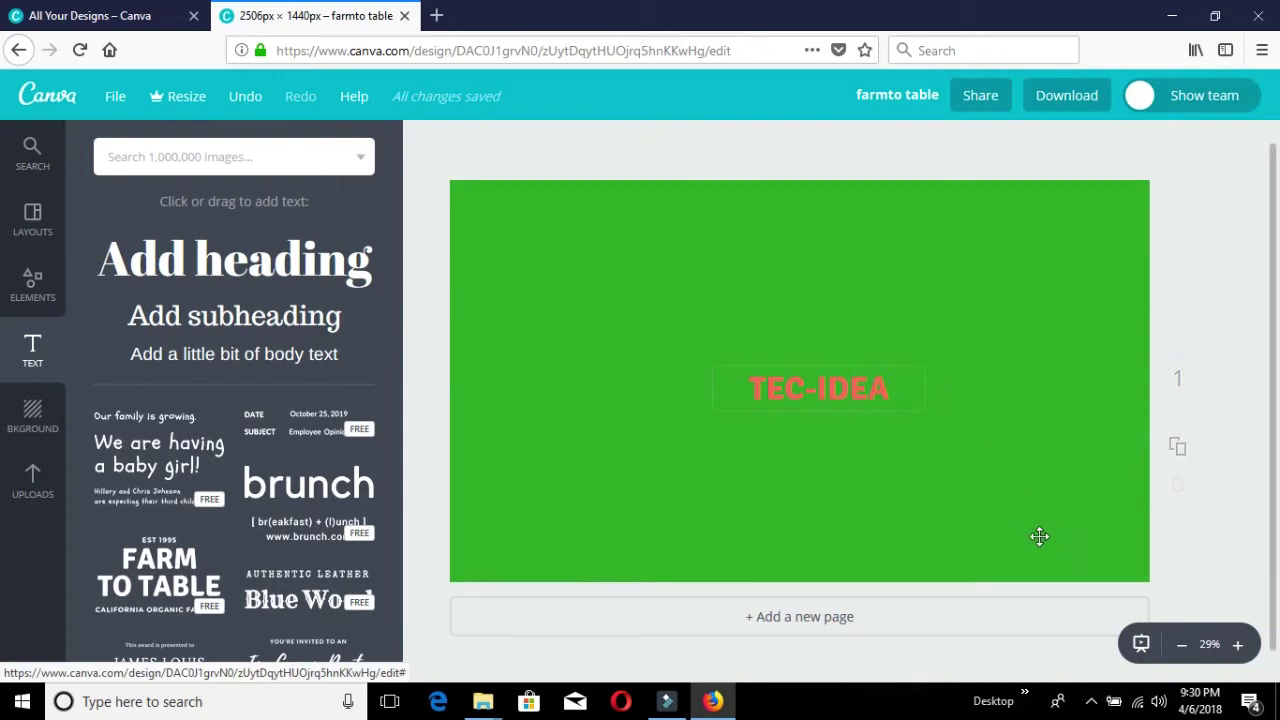
pyautogui.click(1092, 704)
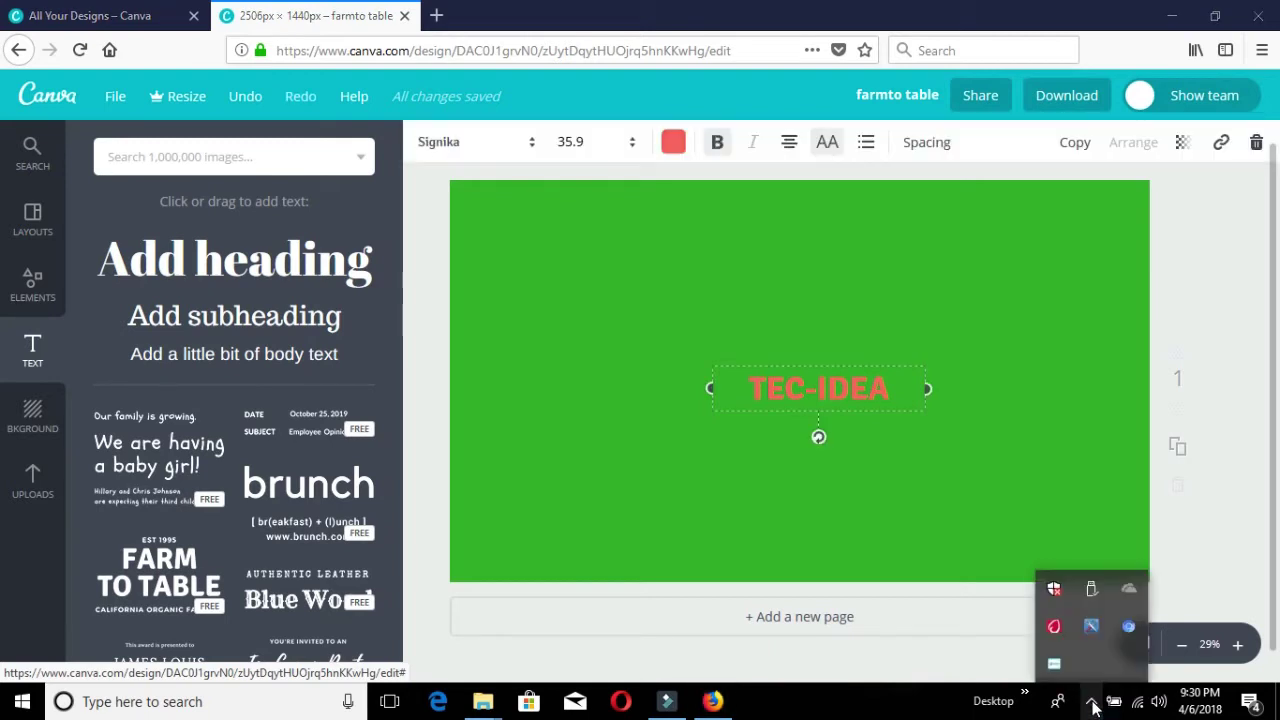
pyautogui.hotkey('ctrl', 'shift', '.')
pyautogui.hotkey('ctrl', 'shift', '.')
pyautogui.hotkey('ctrl', 'shift', '.')
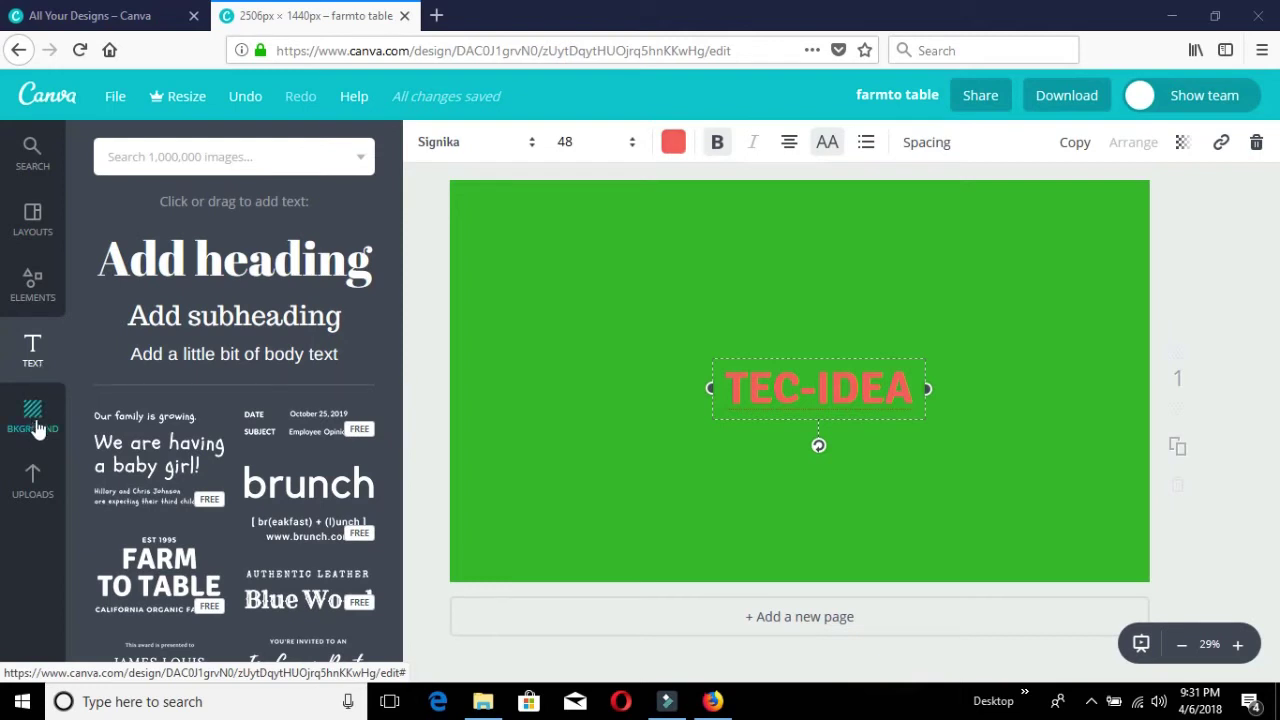
# Look at the Uploads panel, then open the Elements library of photos, shapes and icons.
pyautogui.click(34, 485)
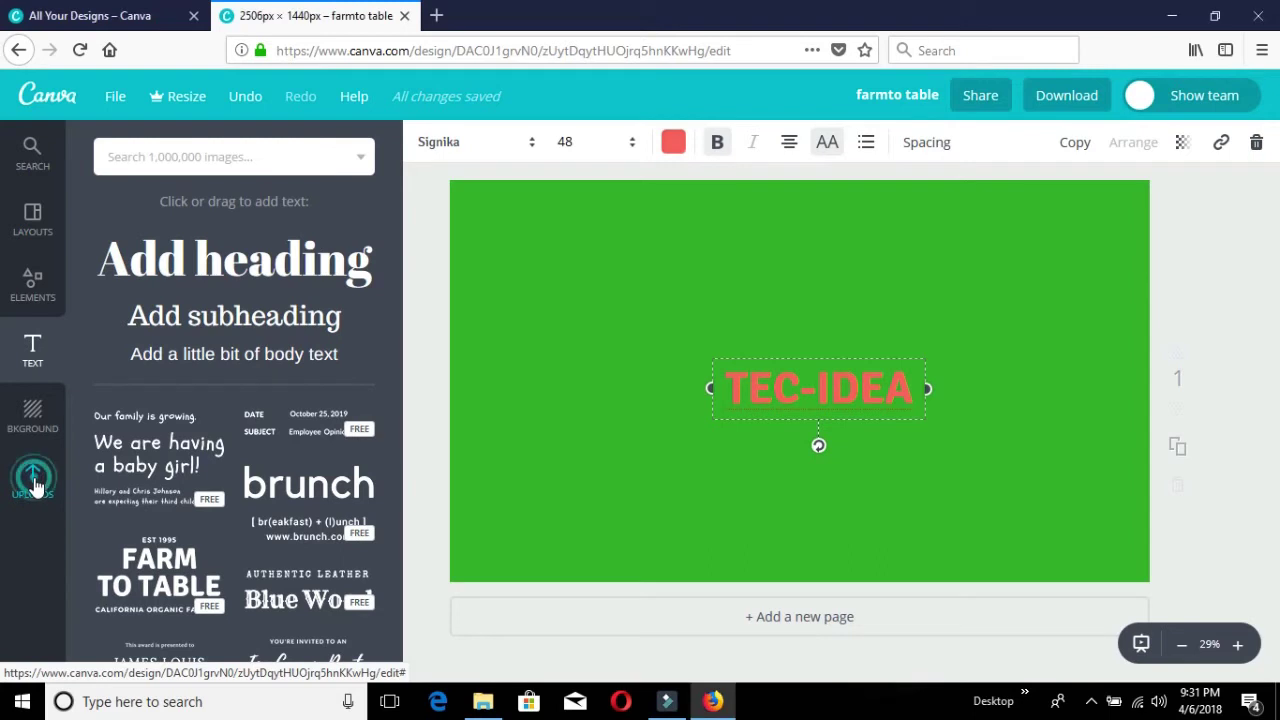
pyautogui.click(37, 489)
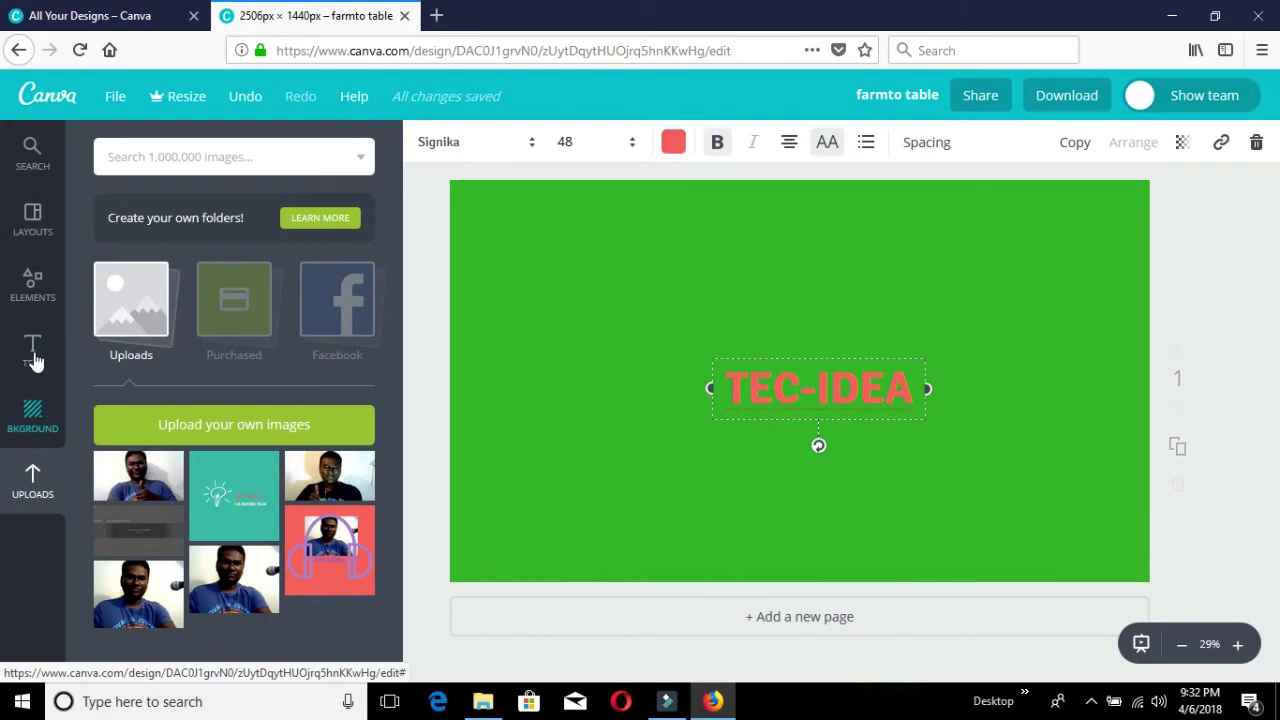
pyautogui.click(35, 285)
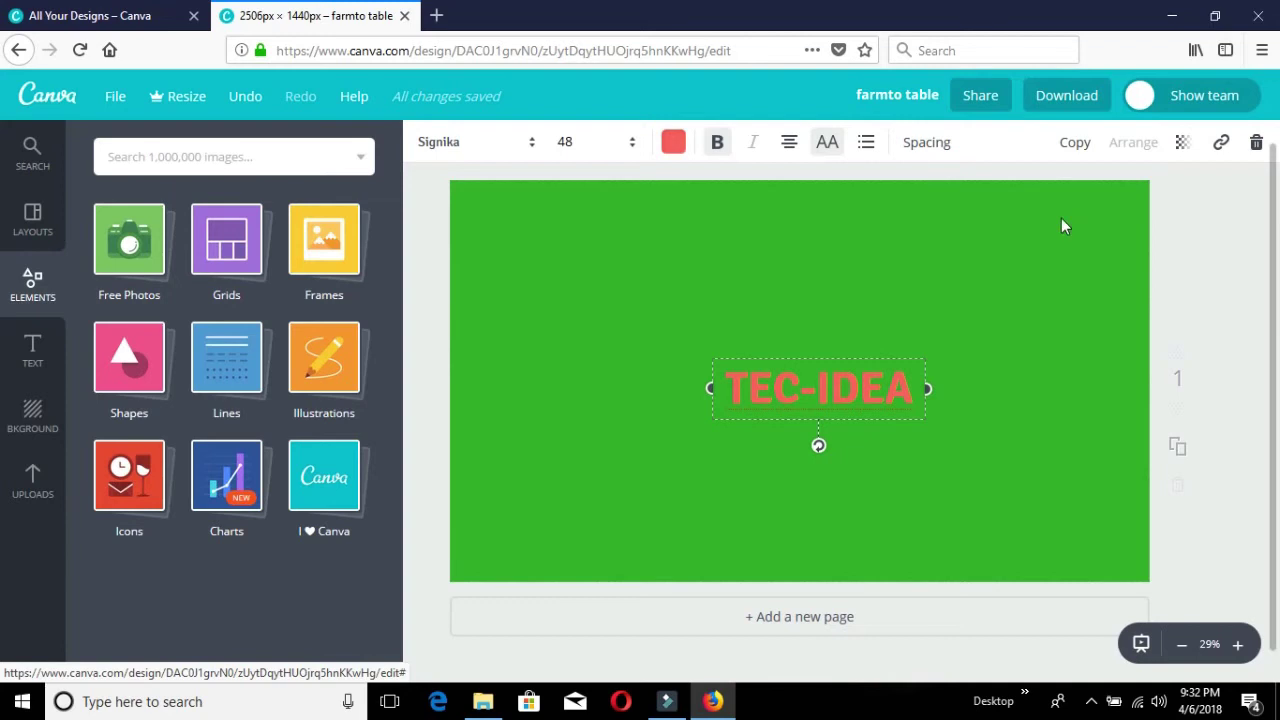
# Download the TEC-IDEA design as a PNG and dismiss the download-ready notice.
pyautogui.click(1069, 96)
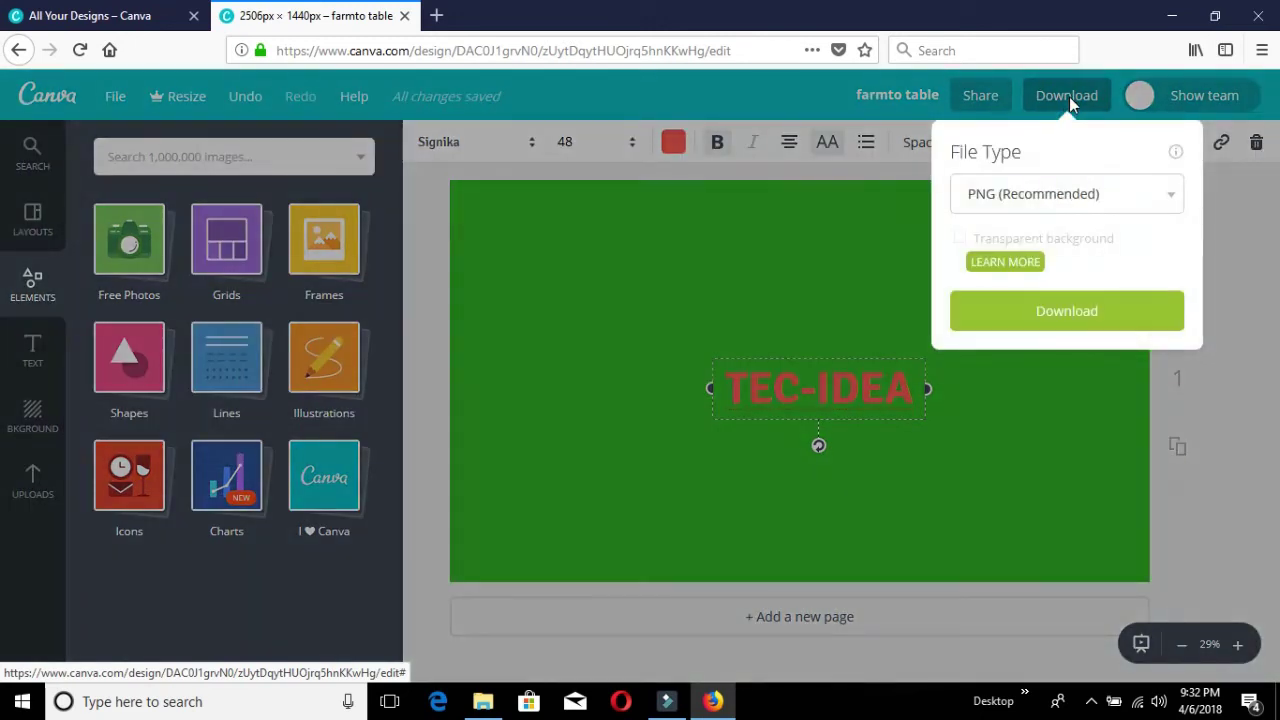
pyautogui.click(1090, 316)
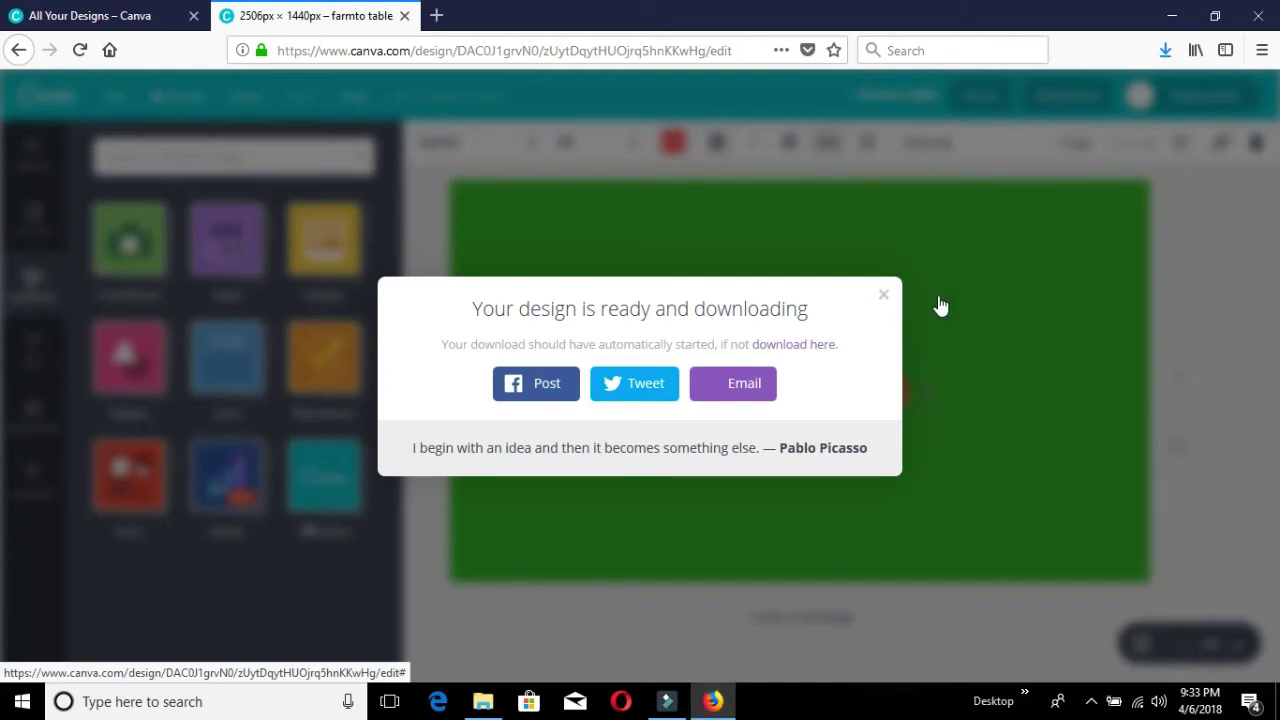
pyautogui.click(880, 296)
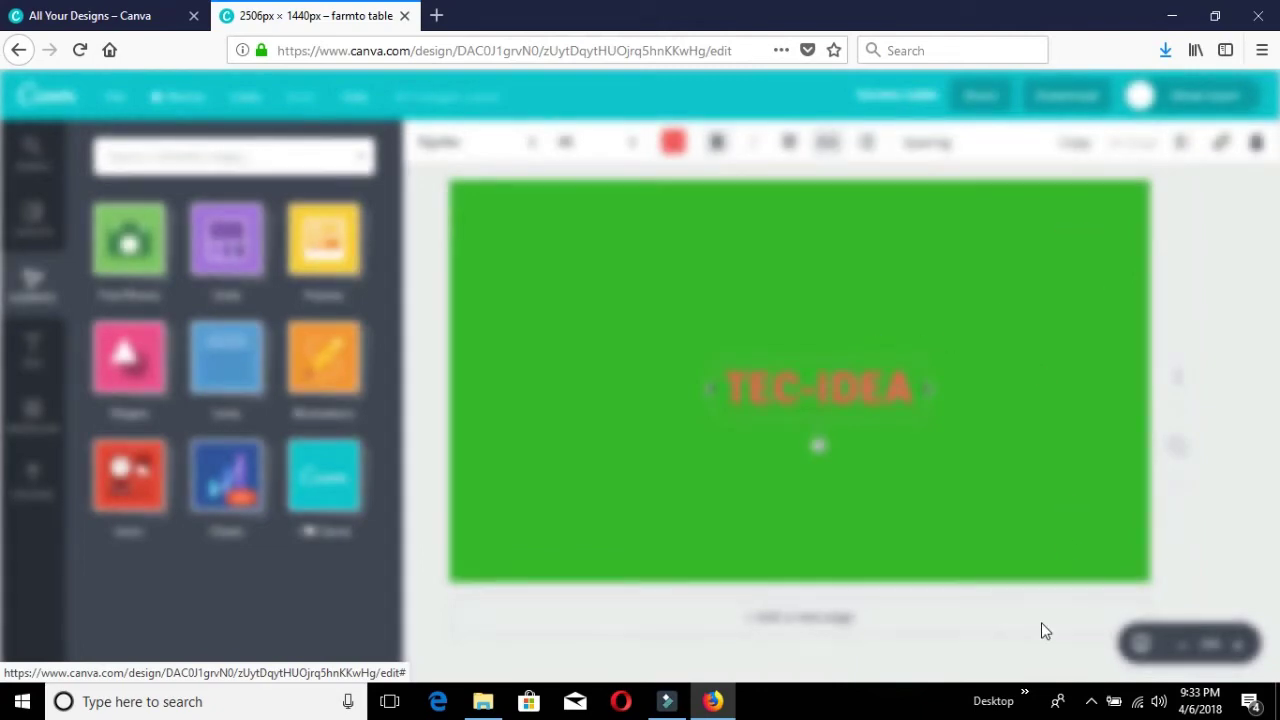
# Stop the screen recording from its system-tray menu.
pyautogui.click(1092, 704)
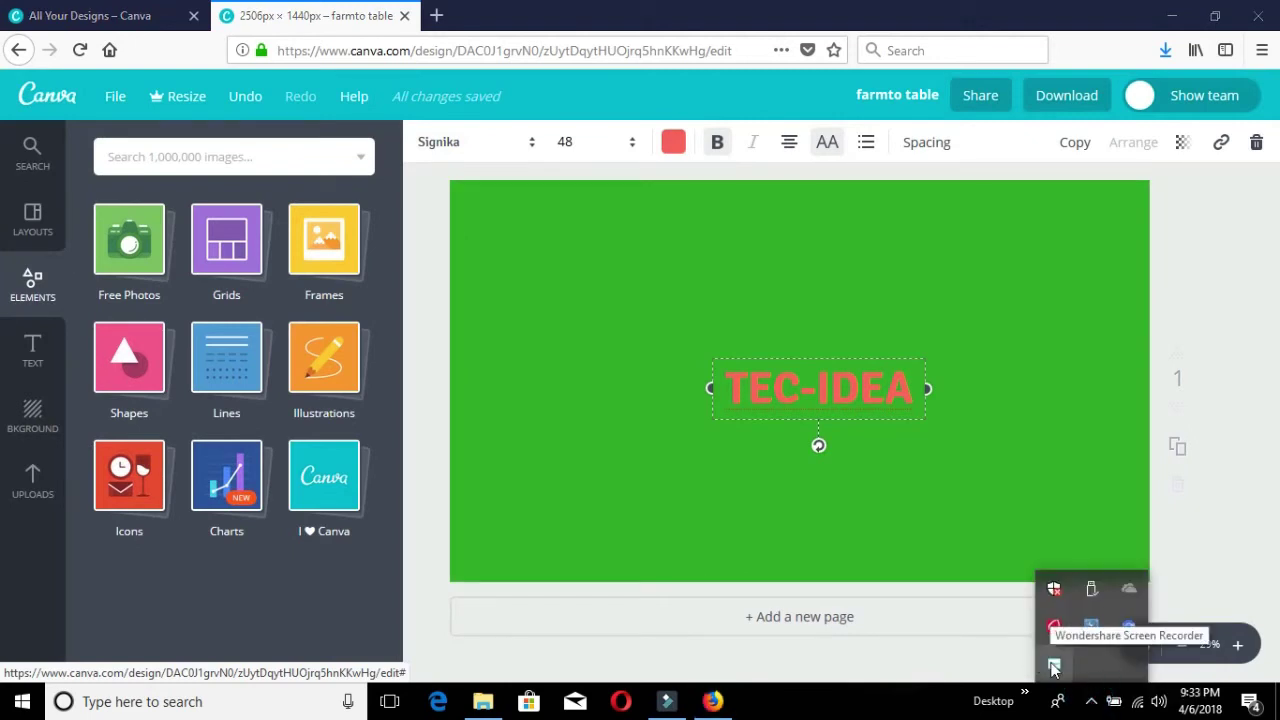
pyautogui.rightClick(1054, 666)
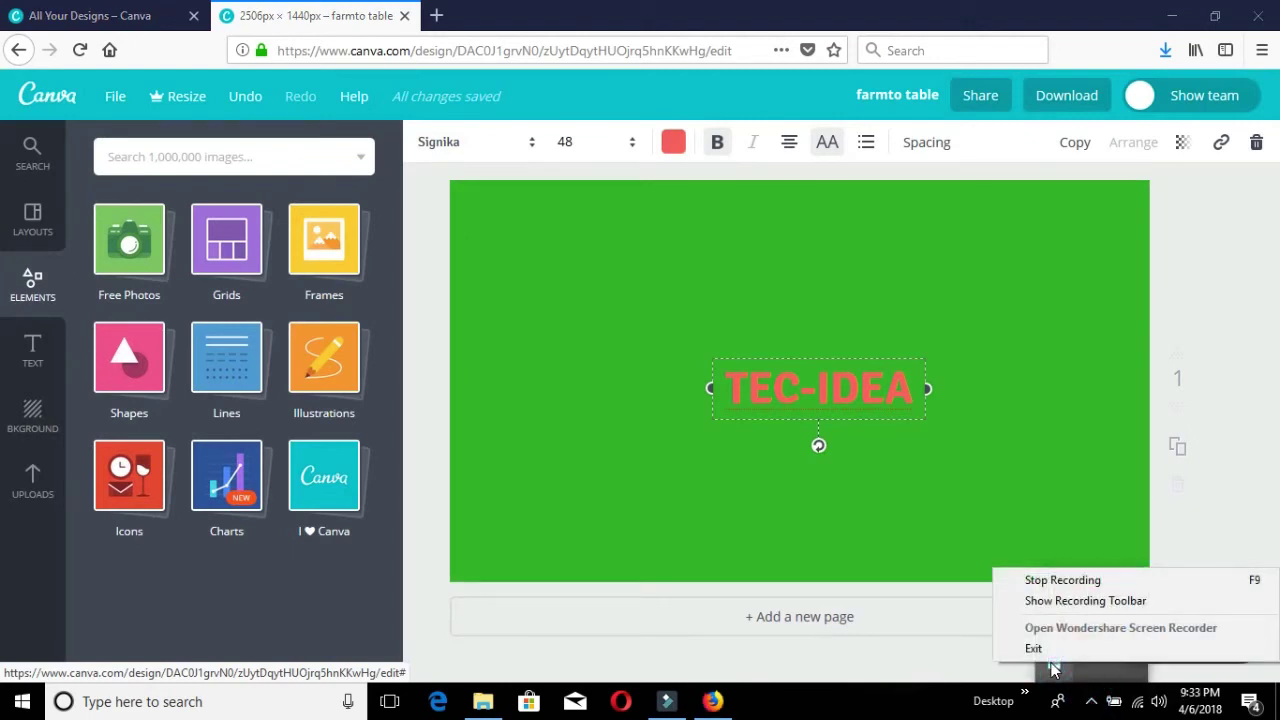
pyautogui.click(1062, 580)
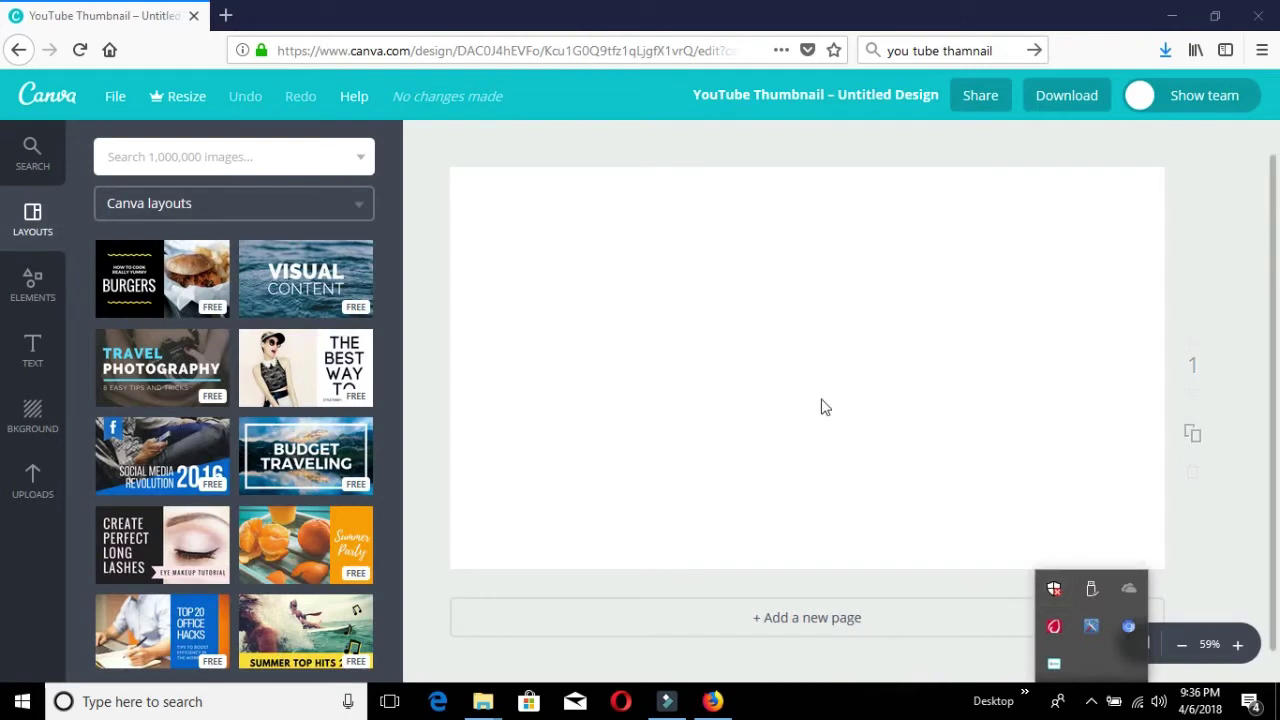
# Apply the 'How to cook really yummy BURGERS' layout to the blank YouTube thumbnail.
pyautogui.click(729, 384)
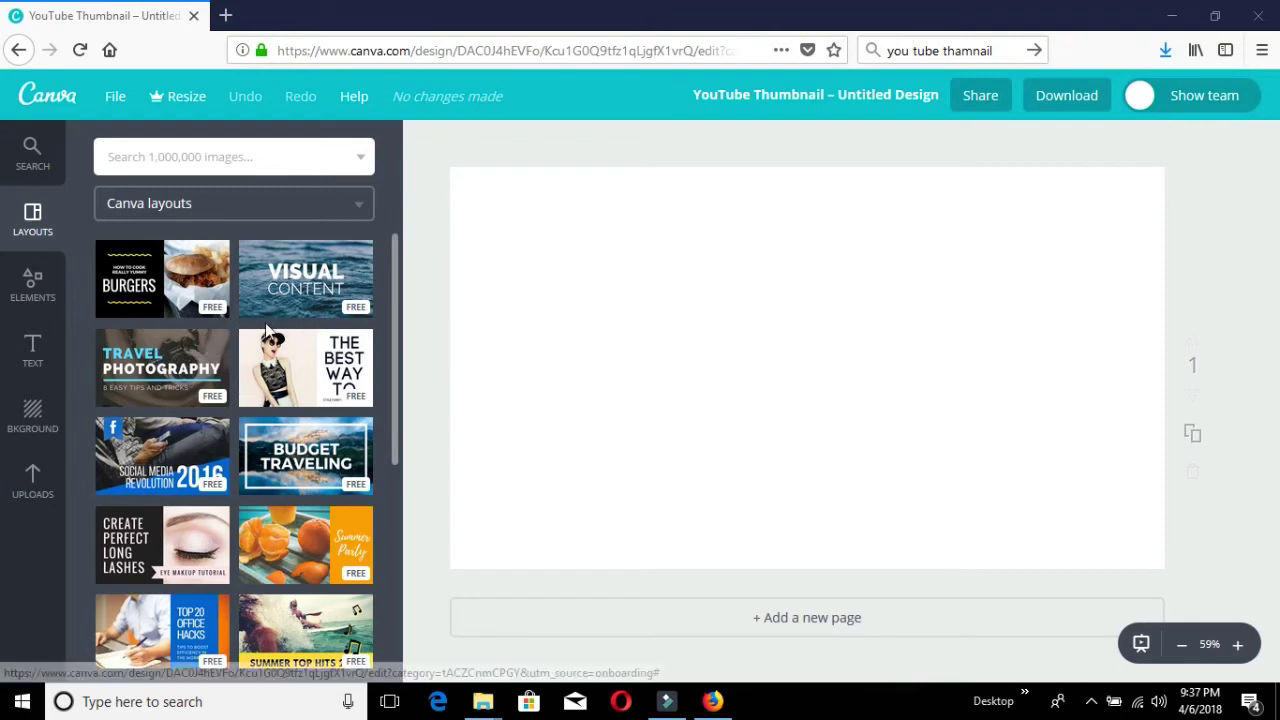
pyautogui.click(212, 313)
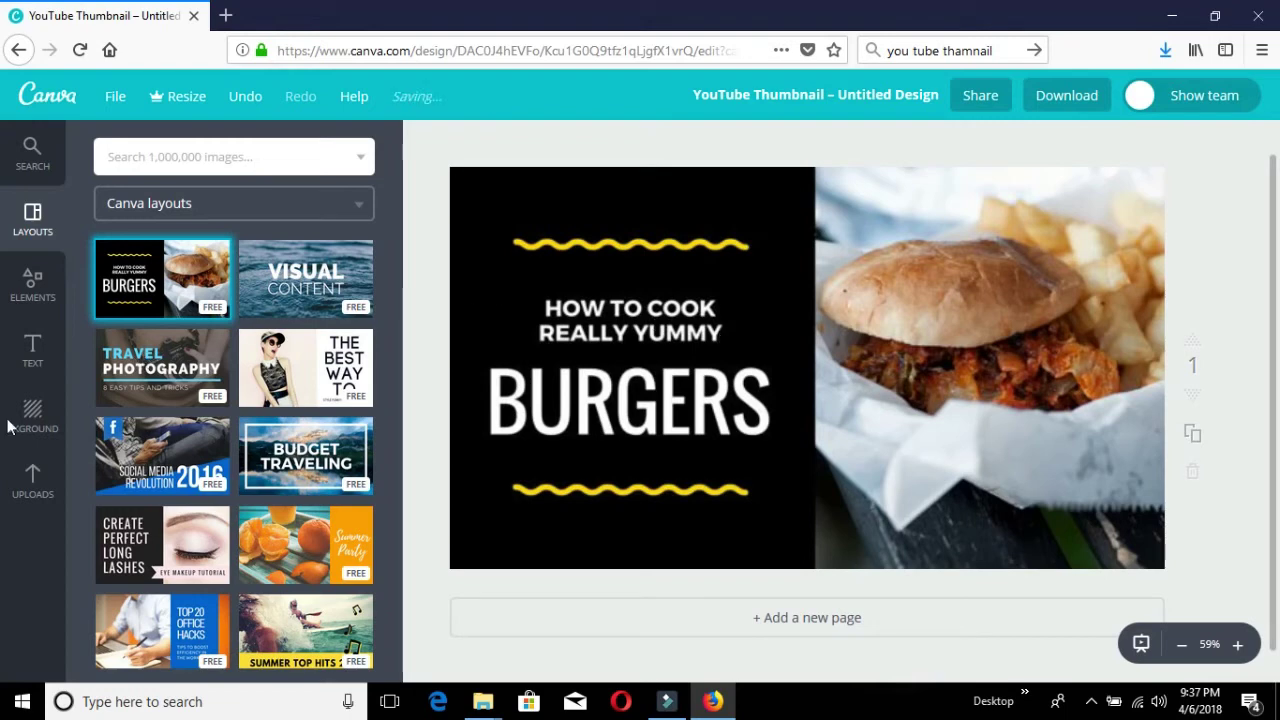
# Show the background colours and patterns, try selecting the HOW TO COOK heading, then open the recorder menu.
pyautogui.click(41, 422)
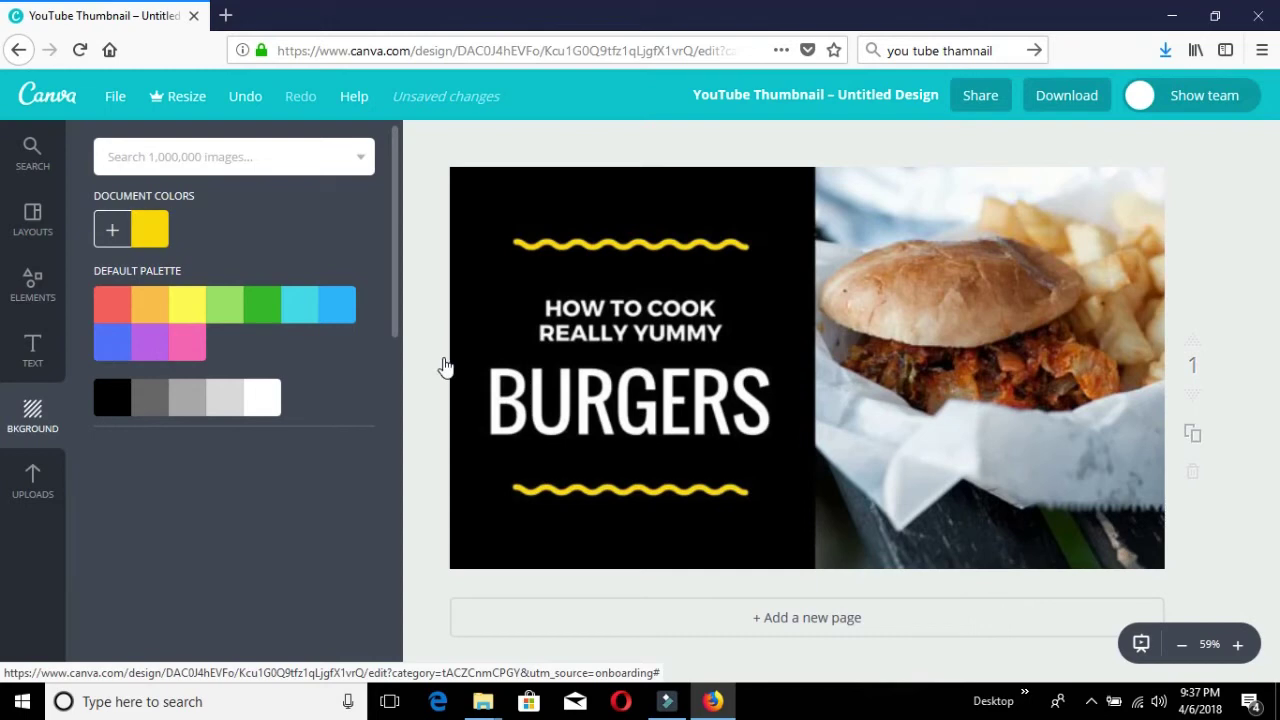
pyautogui.click(629, 315)
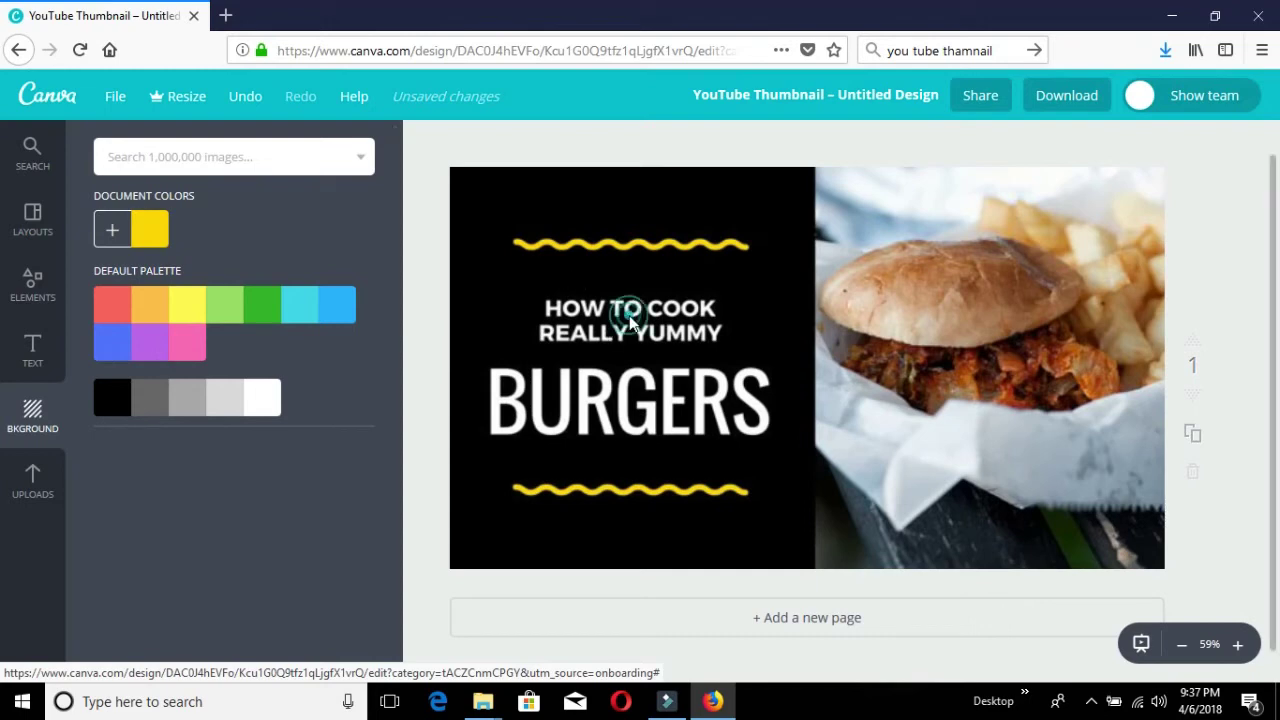
pyautogui.click(629, 315)
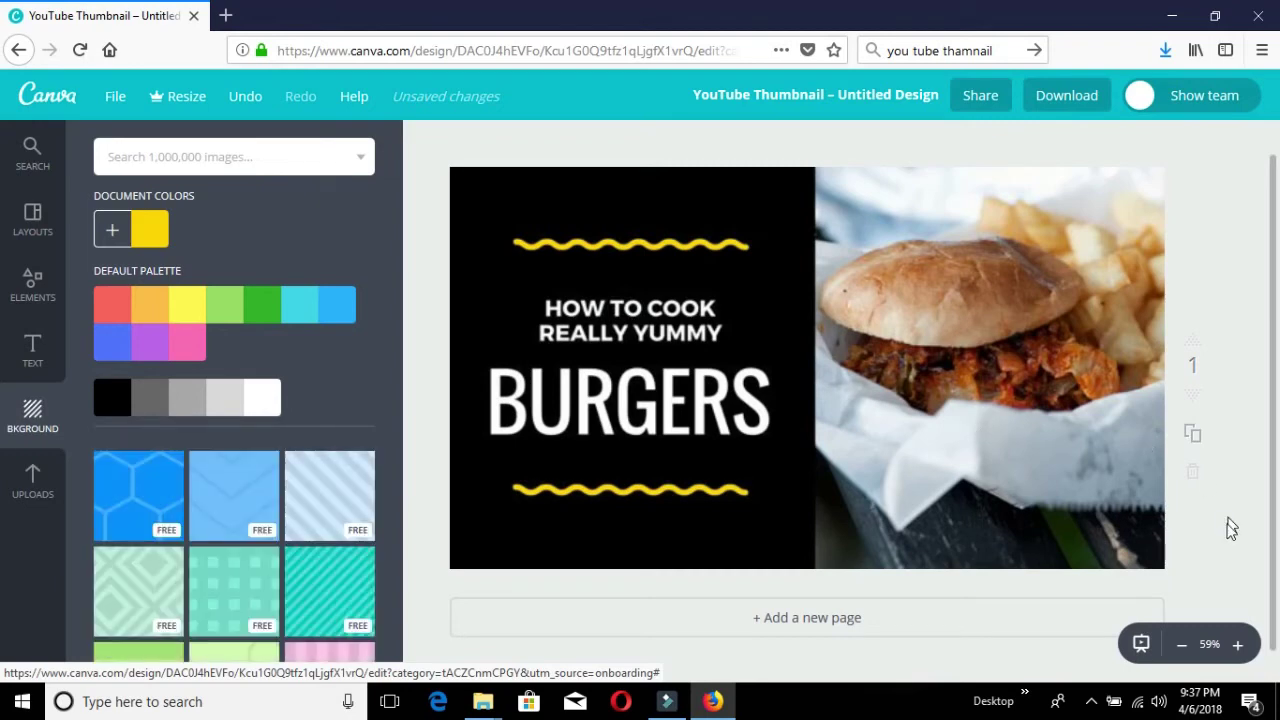
pyautogui.click(1091, 702)
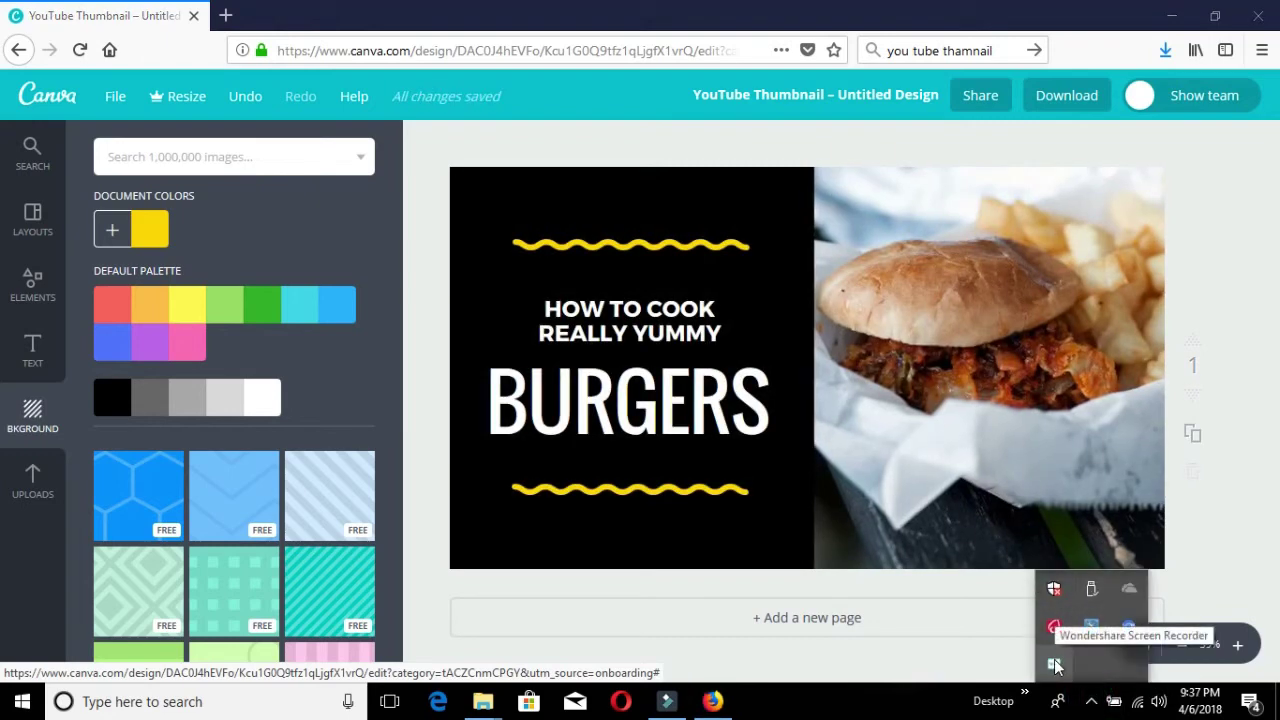
pyautogui.rightClick(1055, 665)
# Enter the line 'PLEASE SUBSRIBE MY CHANNEL' in a text box above the headline.
pyautogui.click(1060, 577)
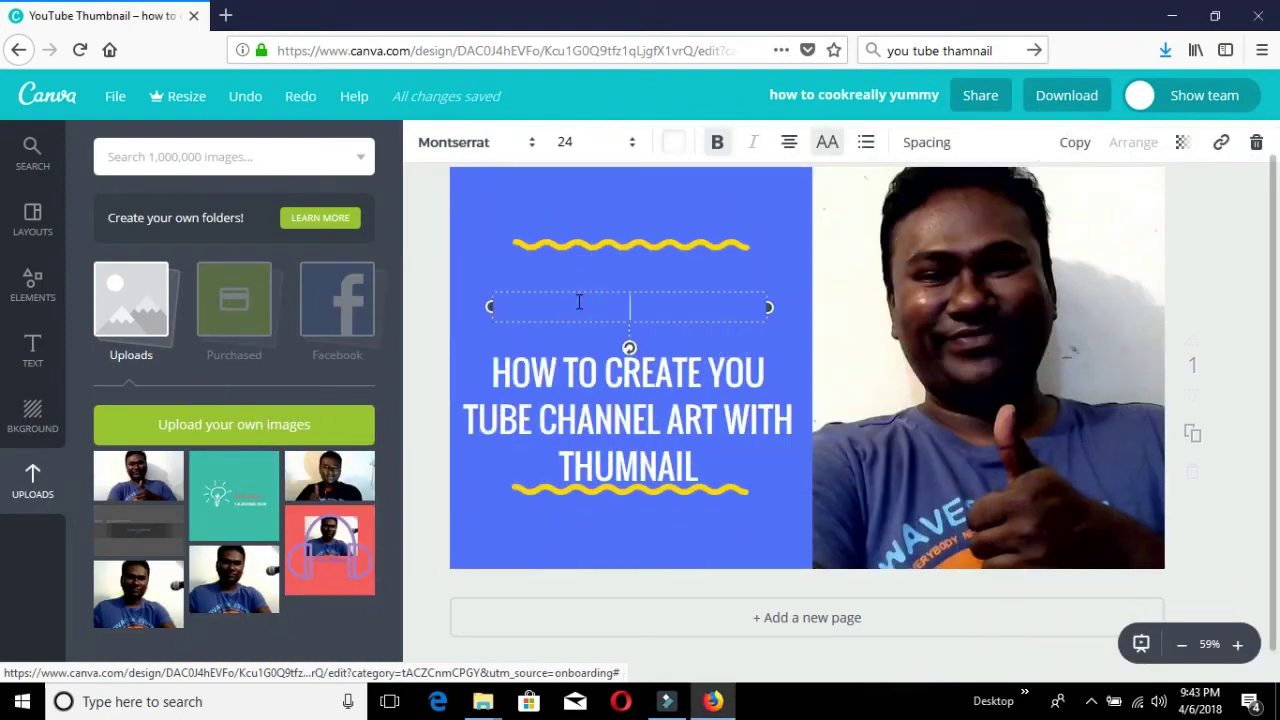
pyautogui.write('PLEASE')
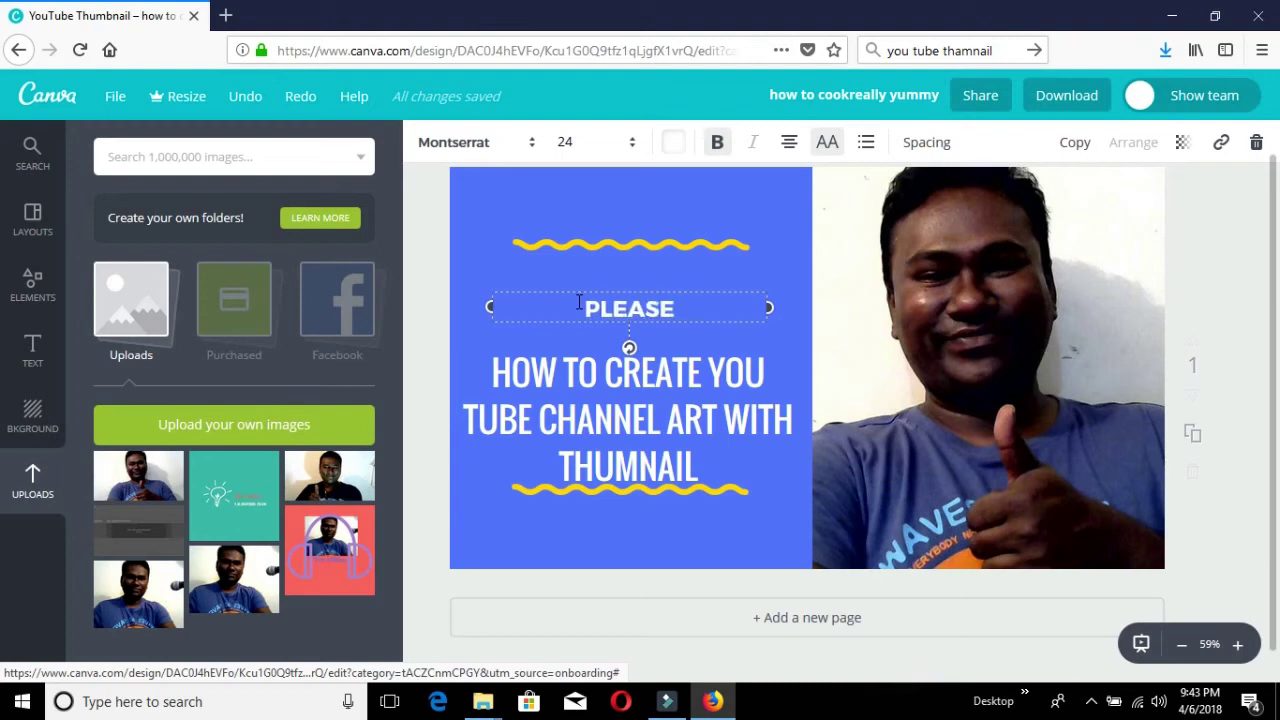
pyautogui.write(' SUBS')
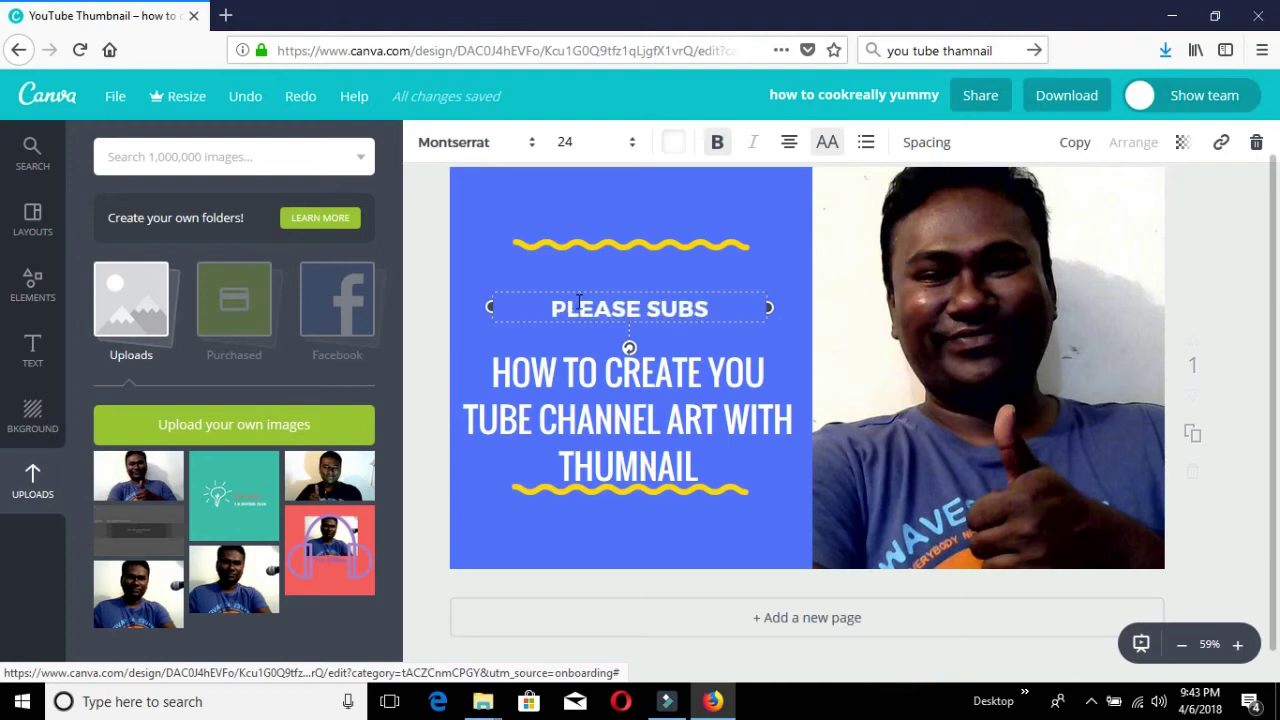
pyautogui.write('RIBE')
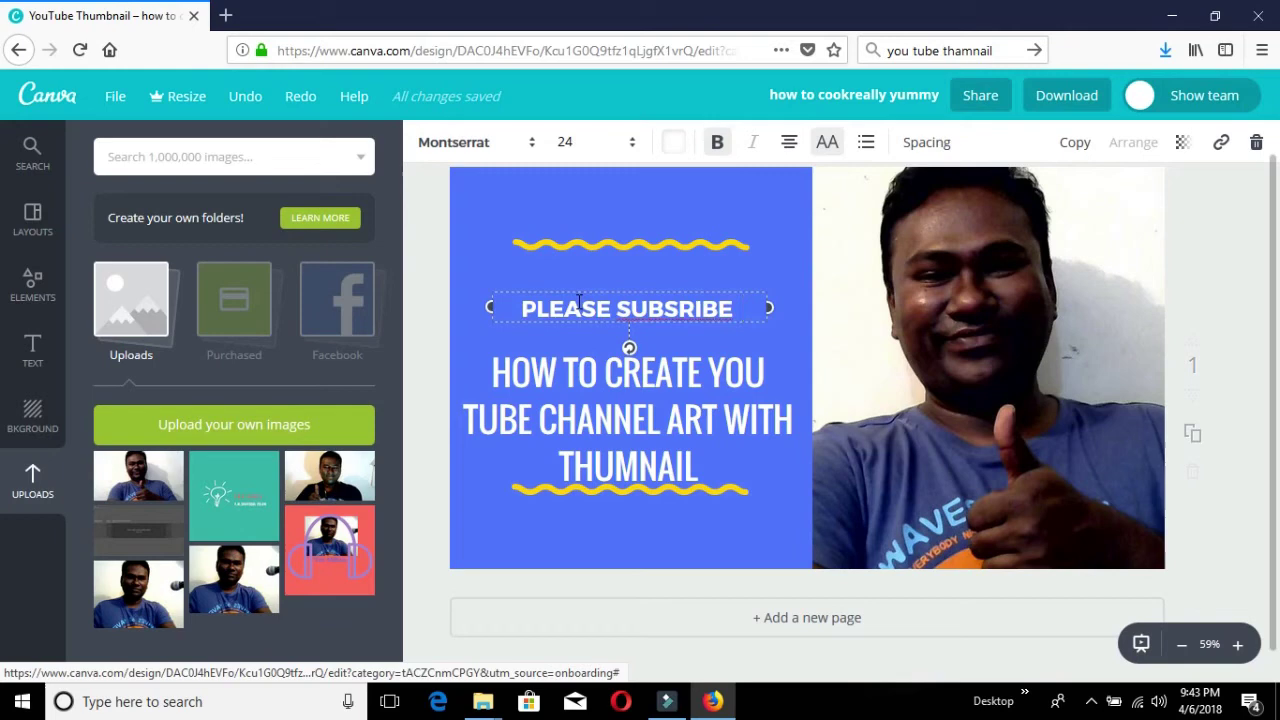
pyautogui.press('BackSpace')
pyautogui.write('M')
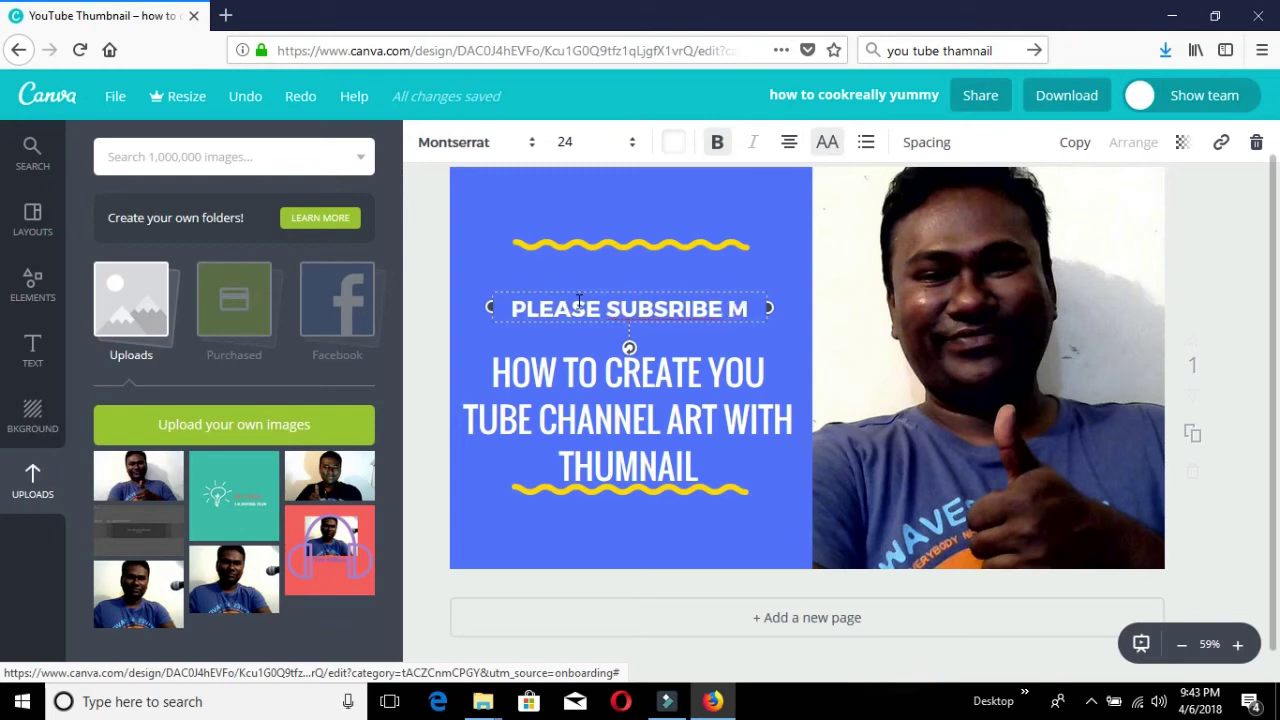
pyautogui.write('Y')
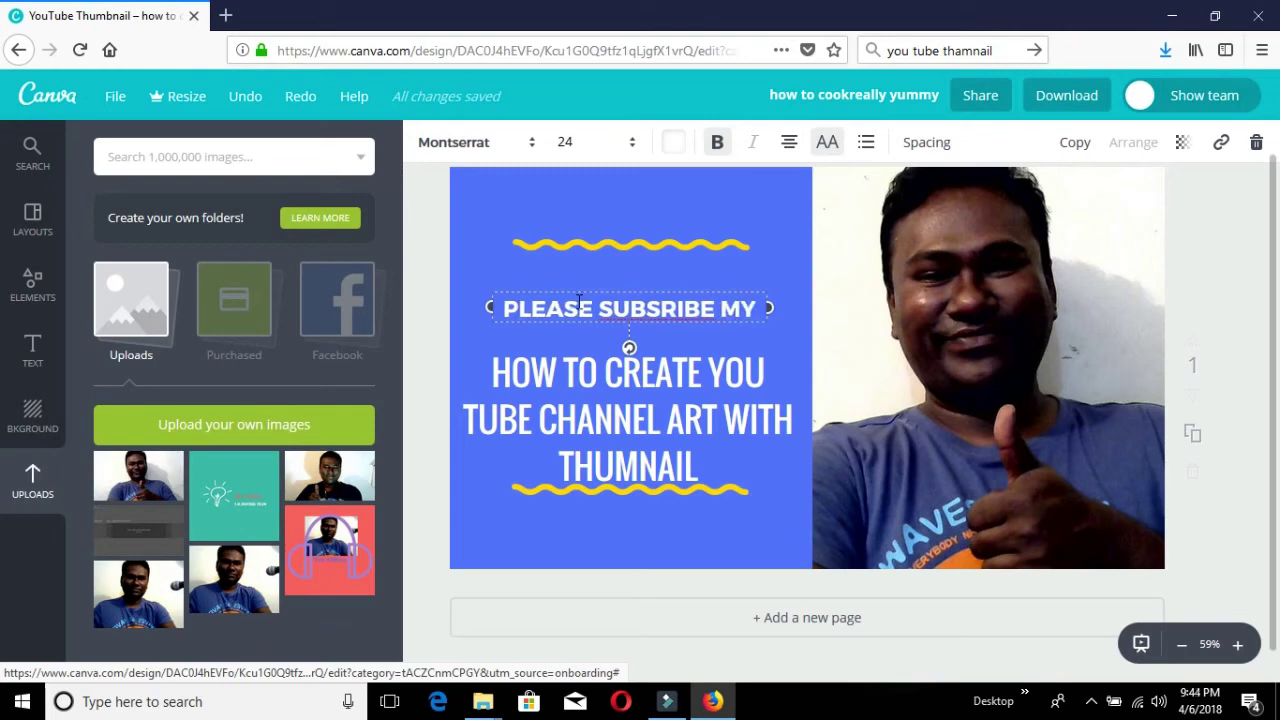
pyautogui.write(' CHA')
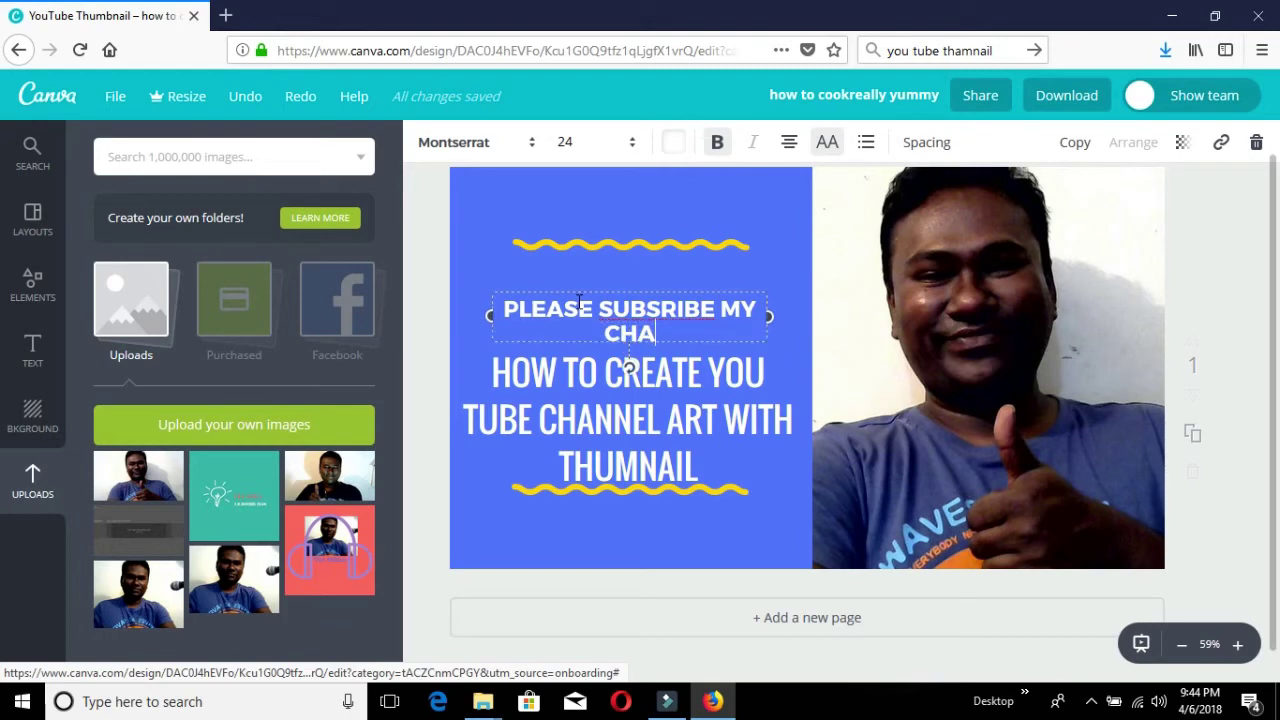
pyautogui.write('NNEL')
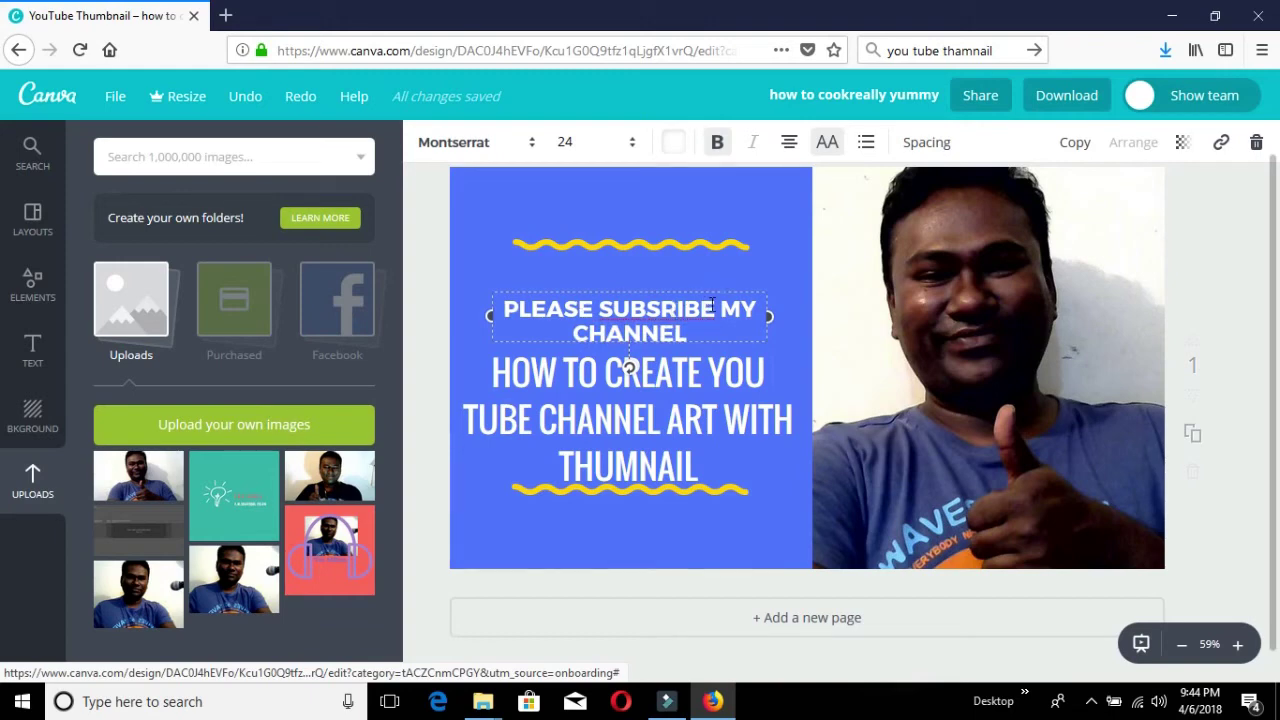
# Select the text of the subscribe line, including the word SUBSRIBE.
pyautogui.moveTo(632, 309); pyautogui.dragTo(646, 310)
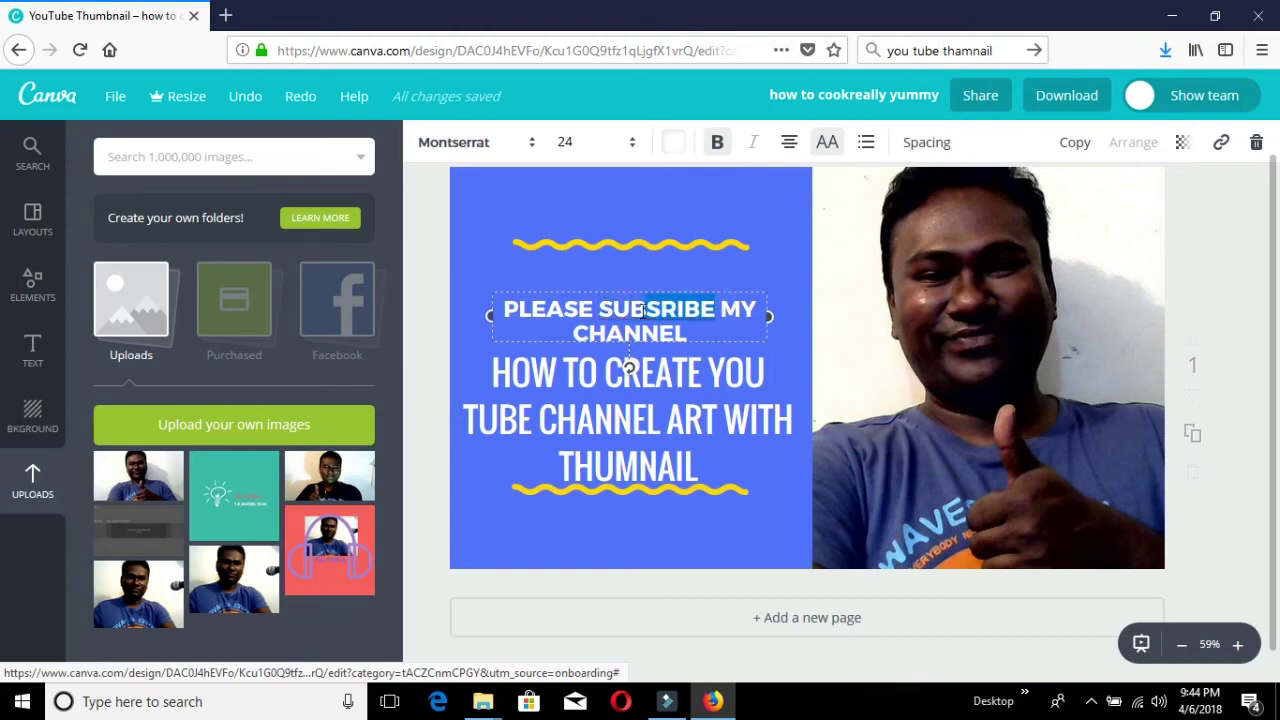
pyautogui.doubleClick(705, 310)
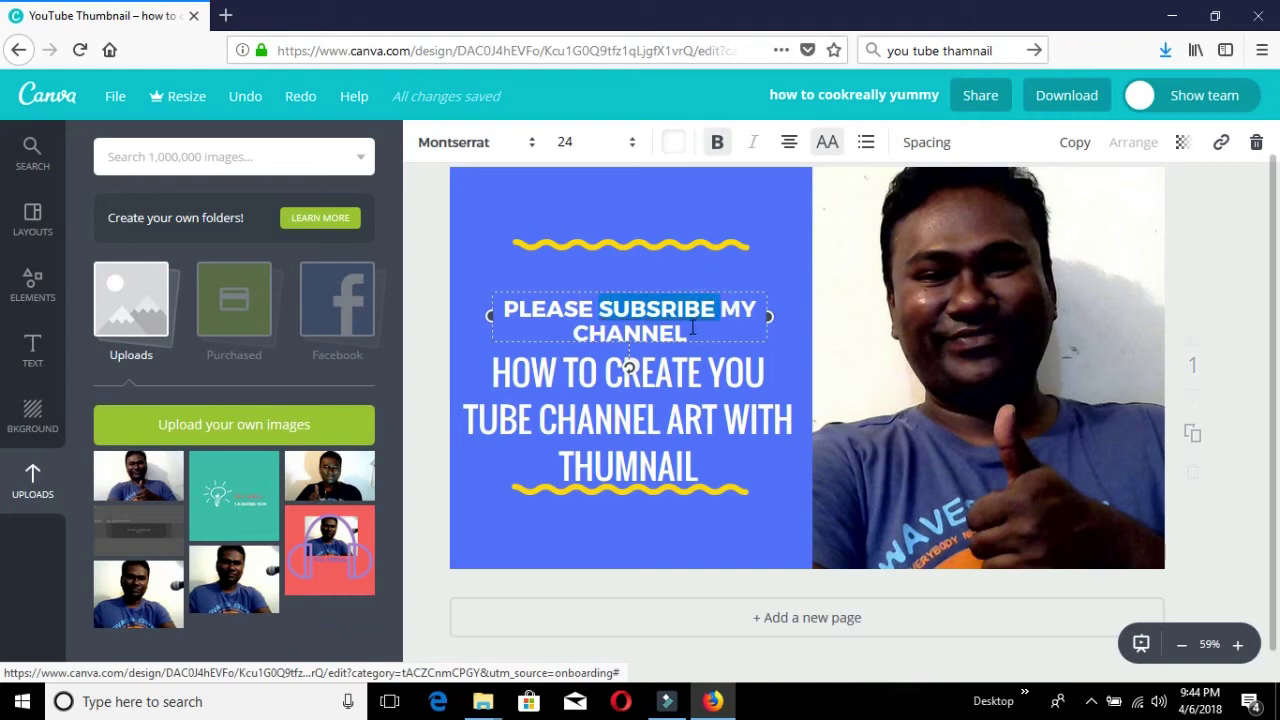
pyautogui.moveTo(690, 333); pyautogui.dragTo(494, 316)
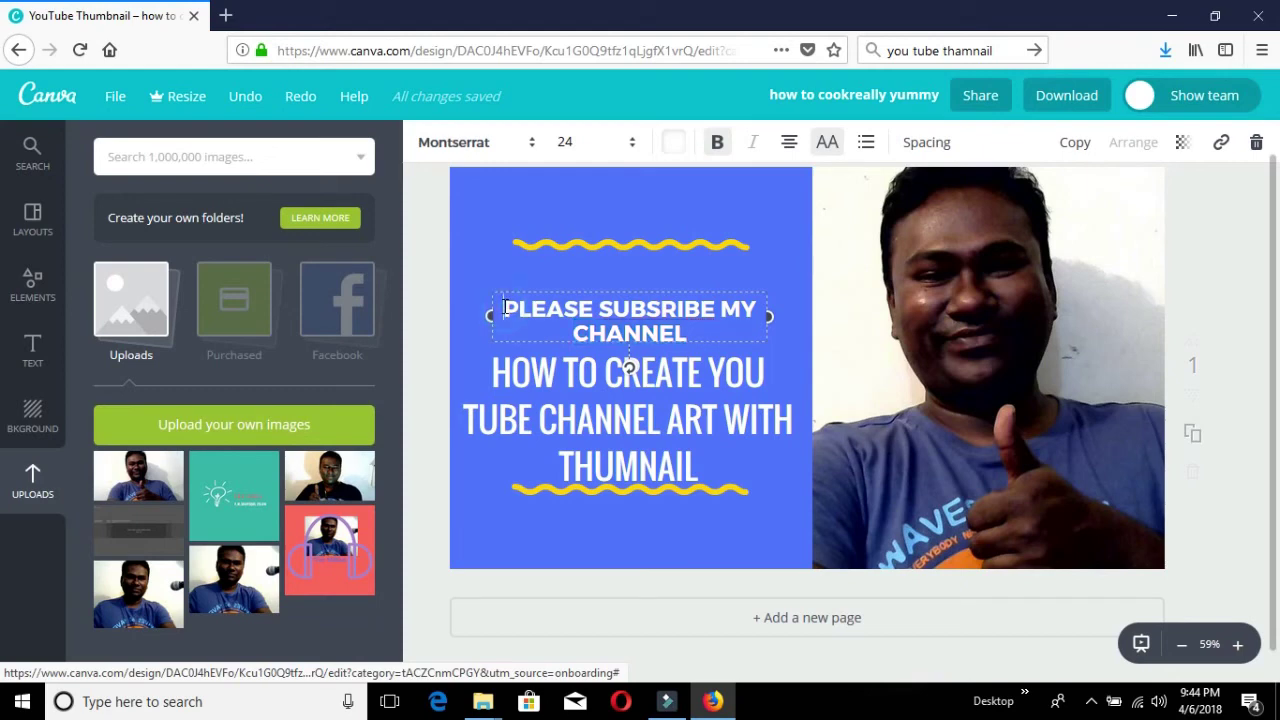
# Turn the subscribe line red from the default palette, leaving the final NNEL letters white.
pyautogui.tripleClick(500, 310)
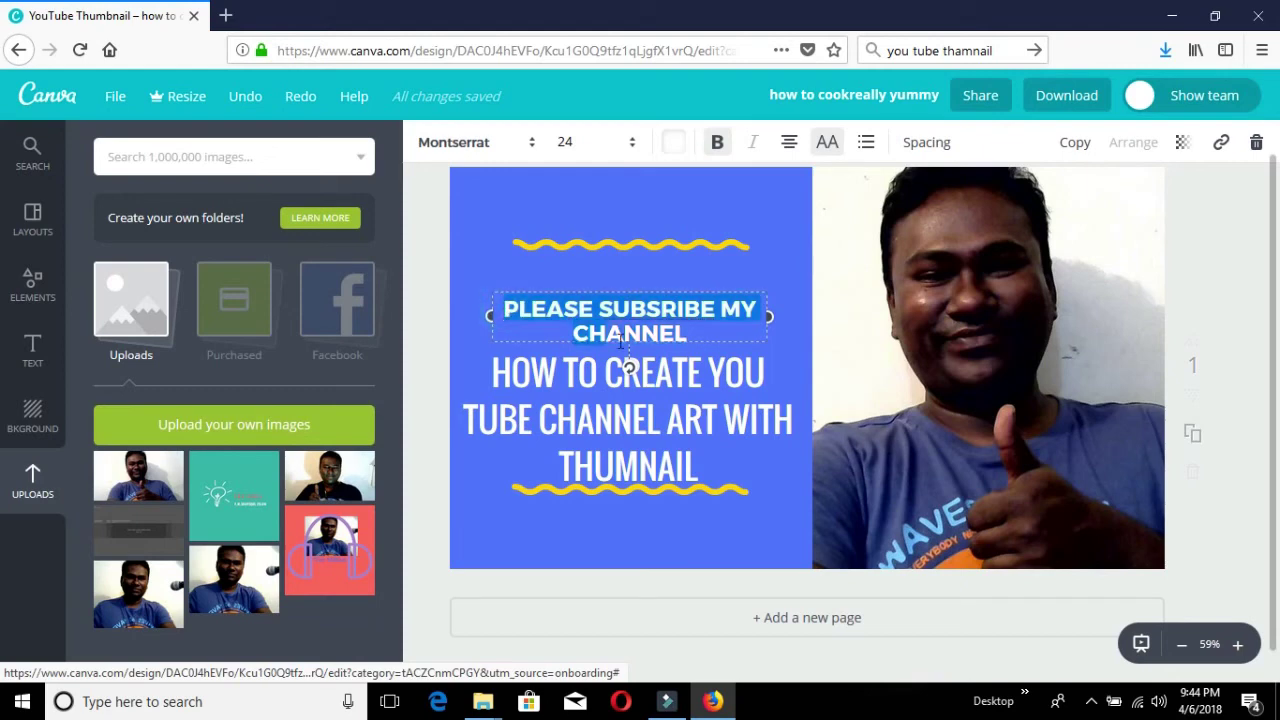
pyautogui.click(676, 146)
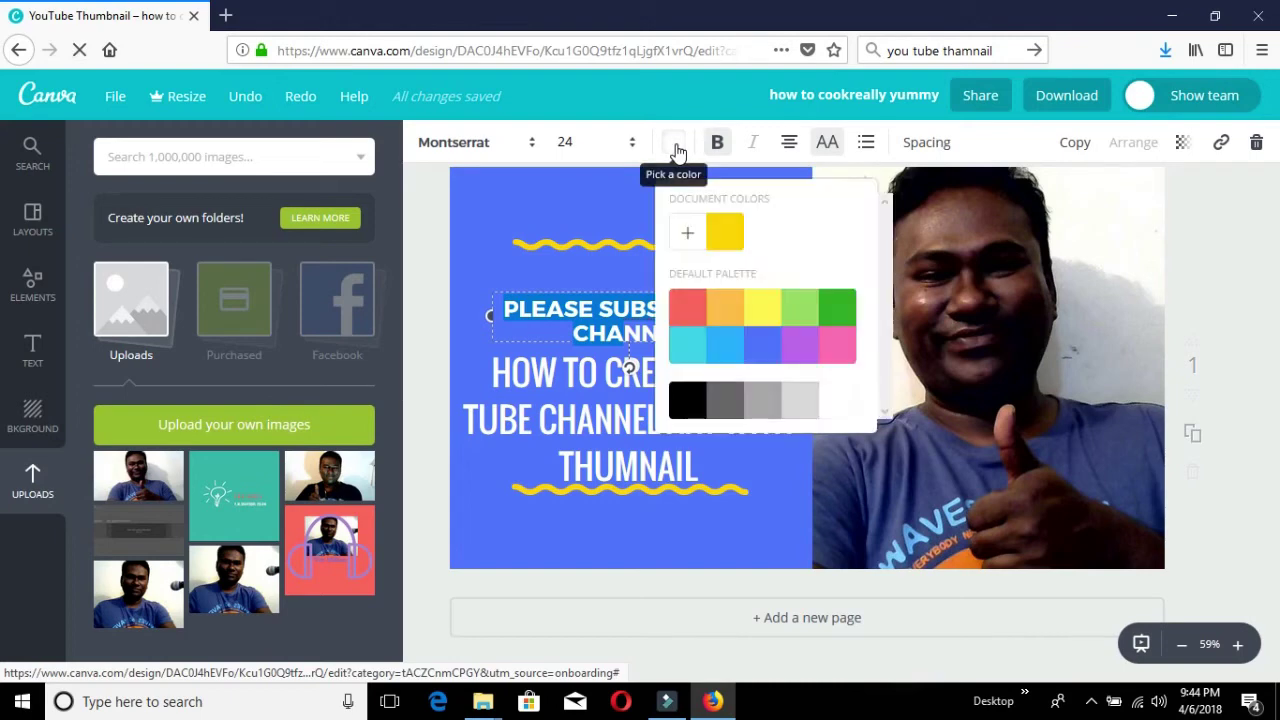
pyautogui.click(695, 311)
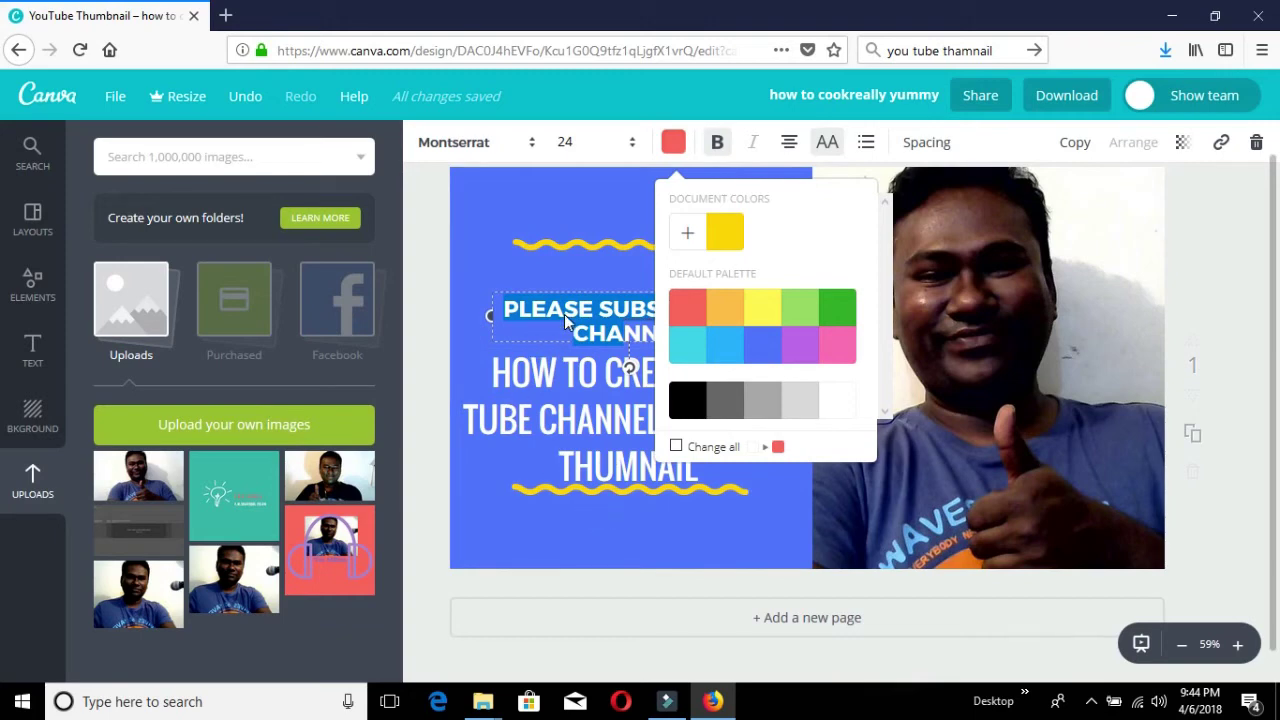
pyautogui.click(533, 199)
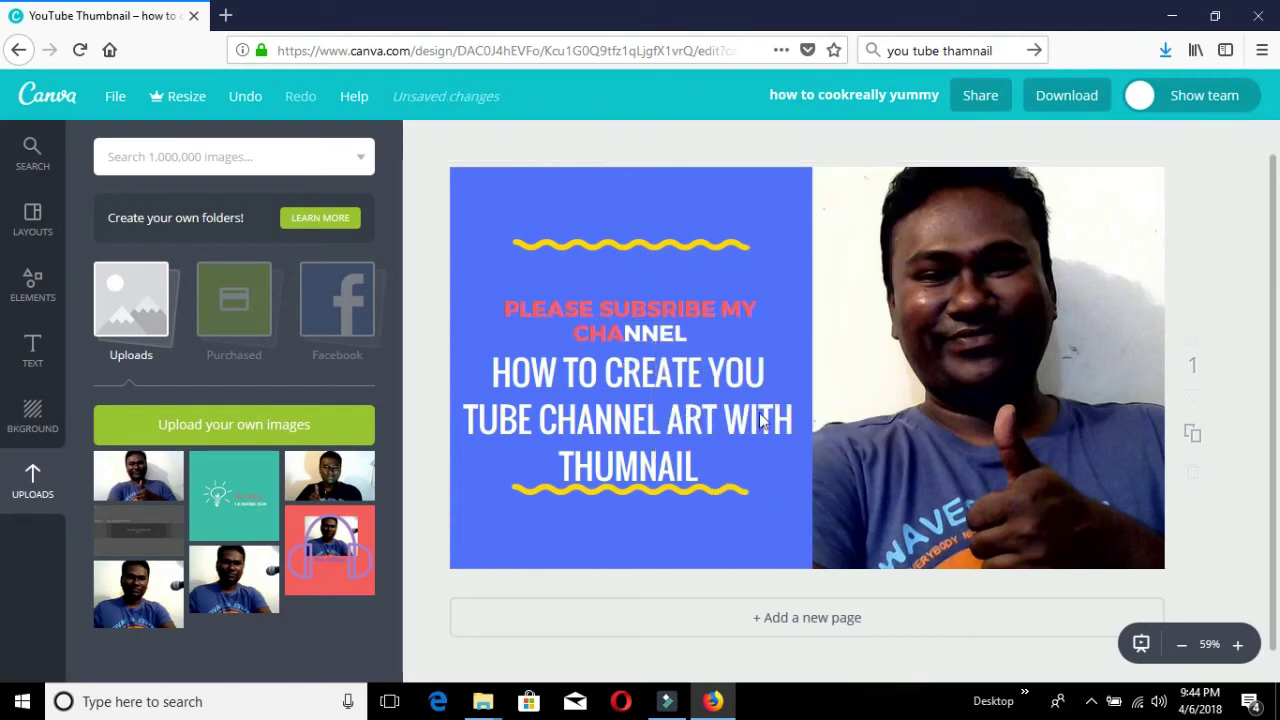
pyautogui.click(689, 330)
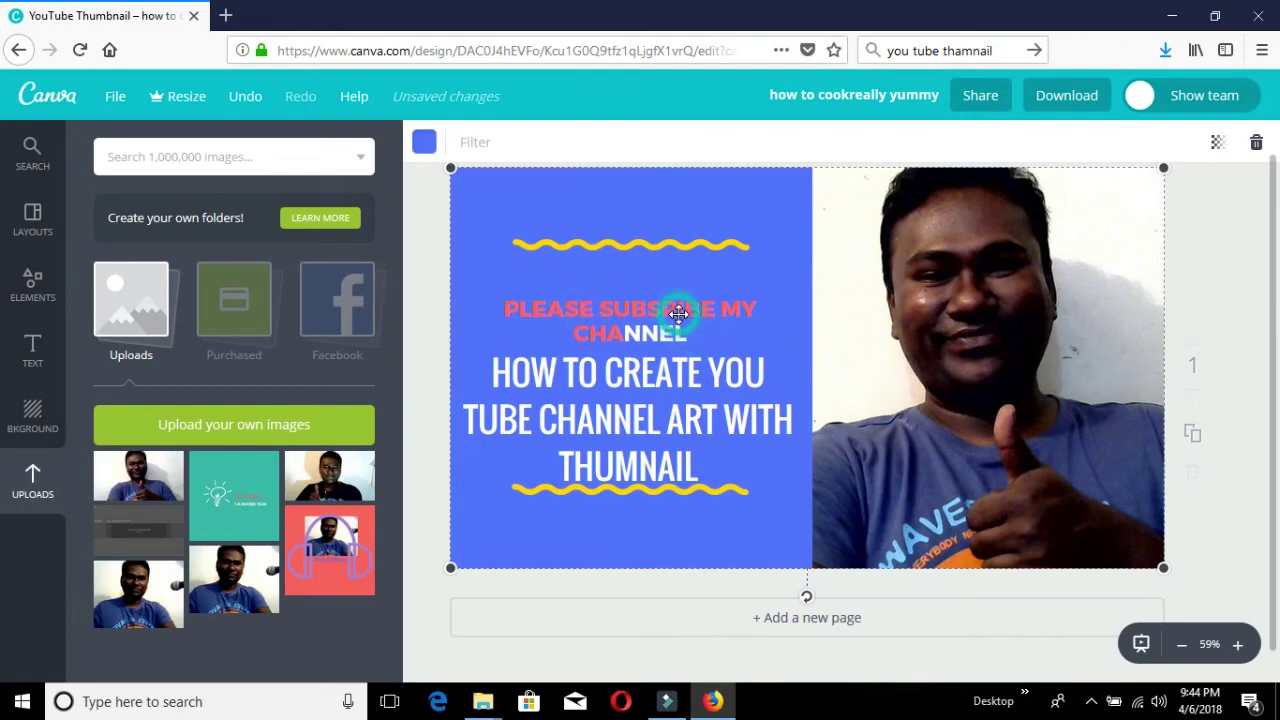
pyautogui.click(725, 311)
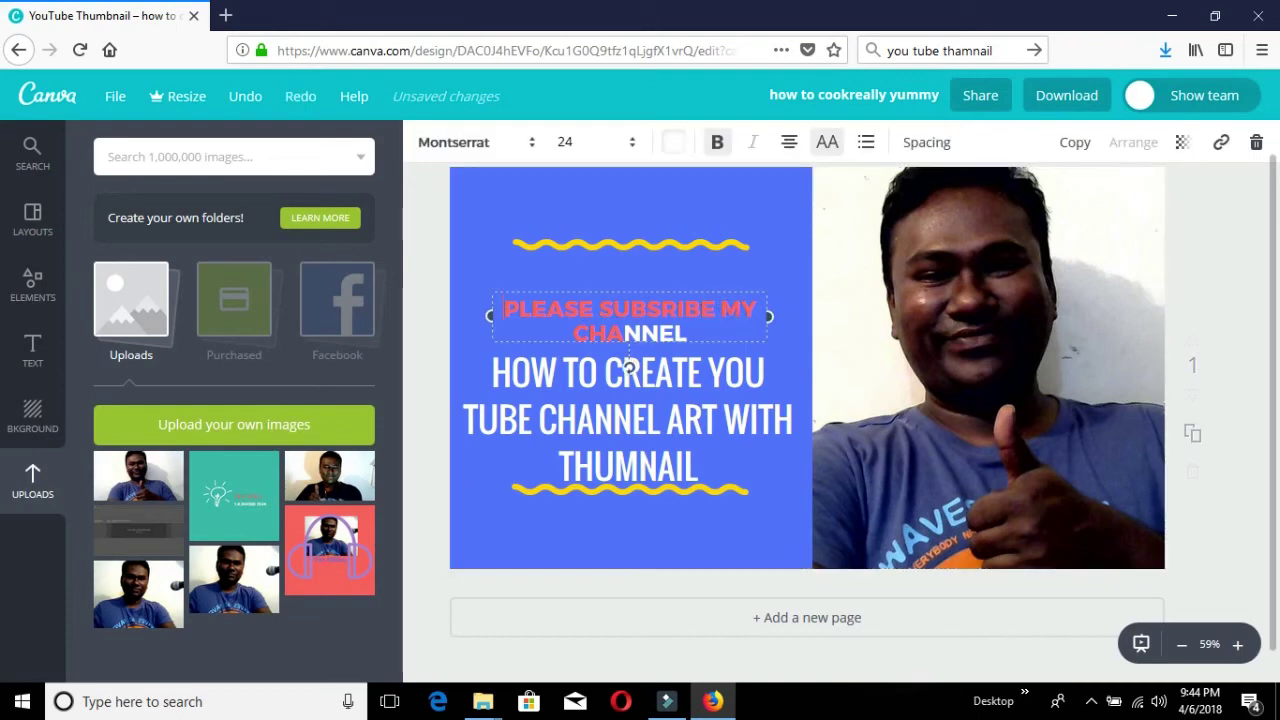
# Select the remaining white letters at the end of the subscribe line.
pyautogui.doubleClick(648, 312)
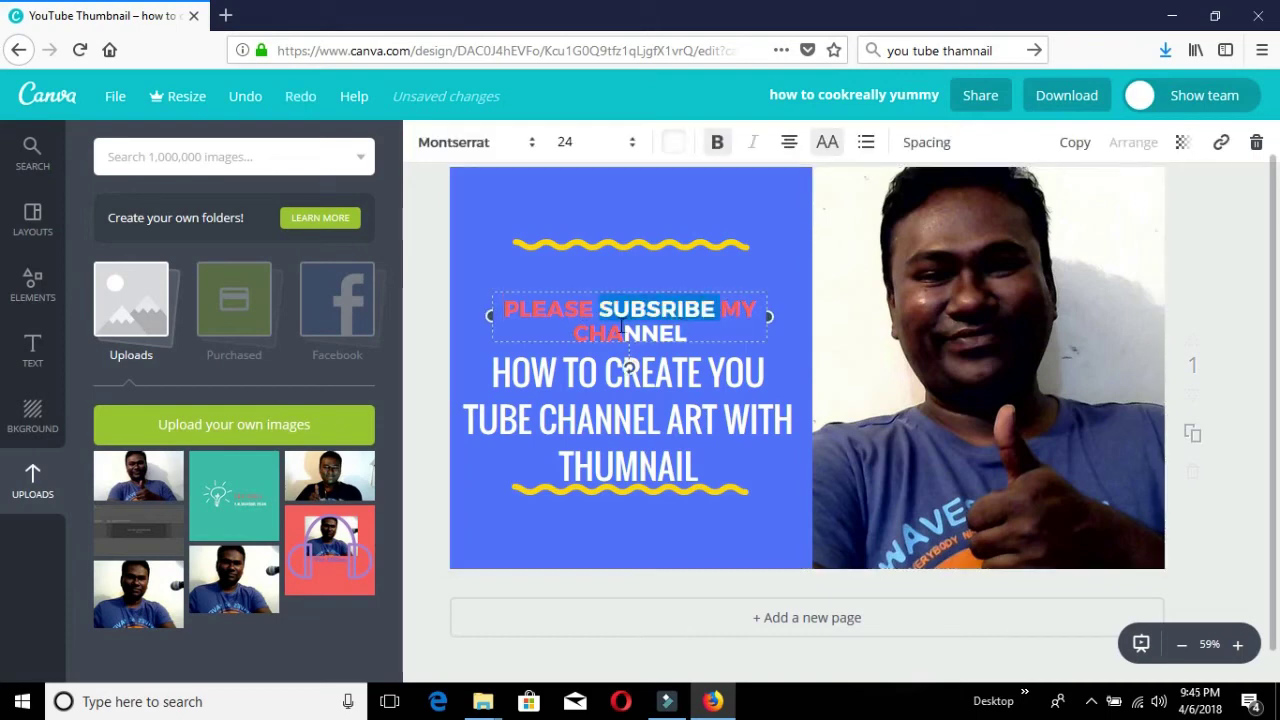
pyautogui.click(699, 330)
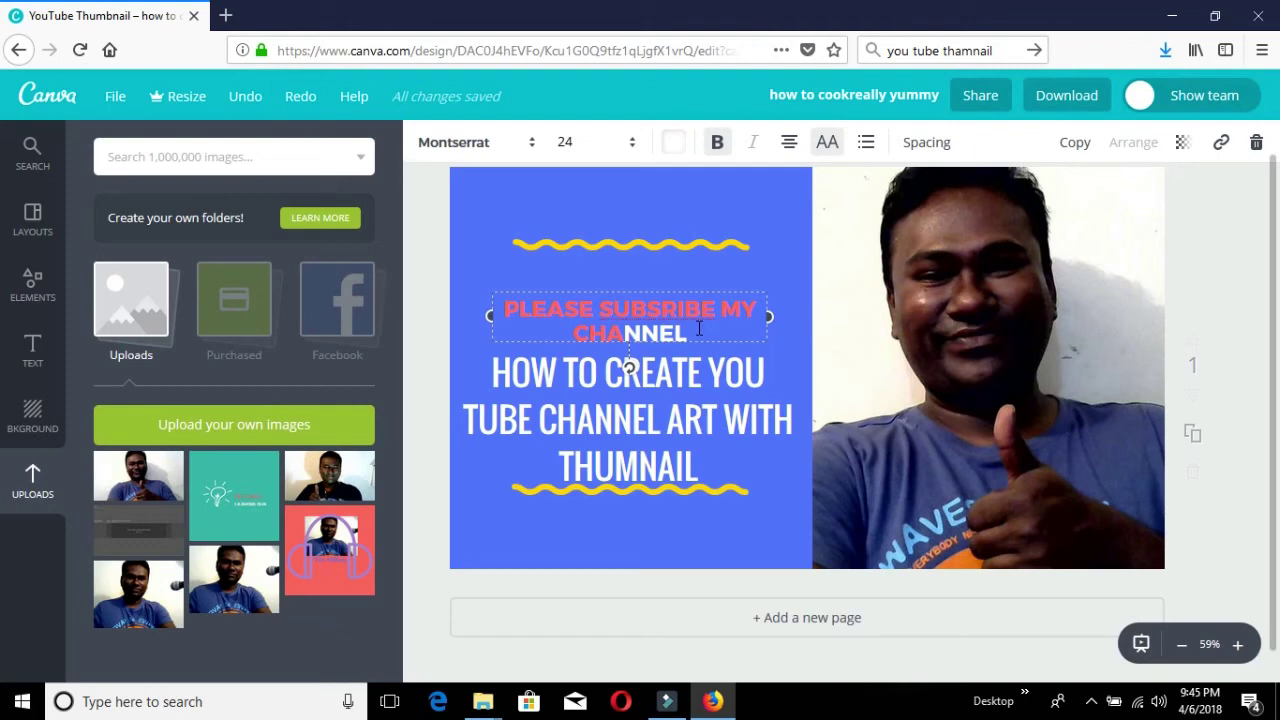
pyautogui.moveTo(699, 330); pyautogui.dragTo(626, 312)
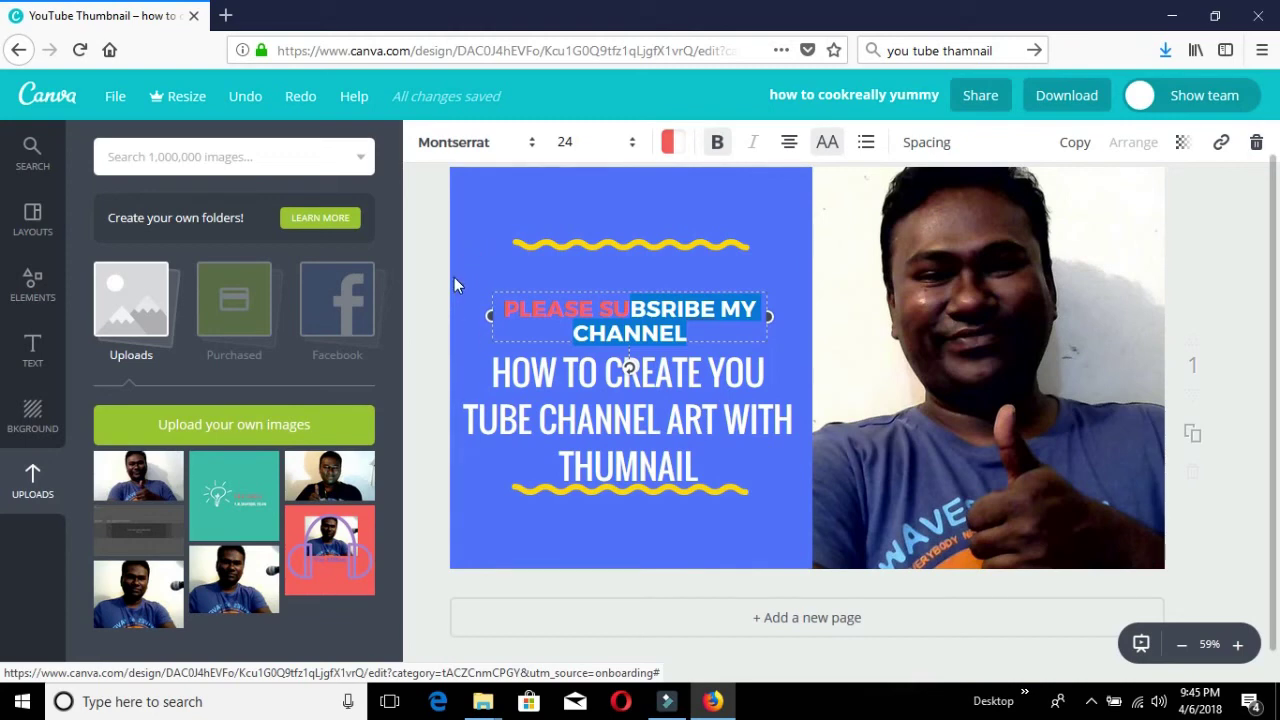
# Pause the screen recording from the system tray.
pyautogui.click(1092, 702)
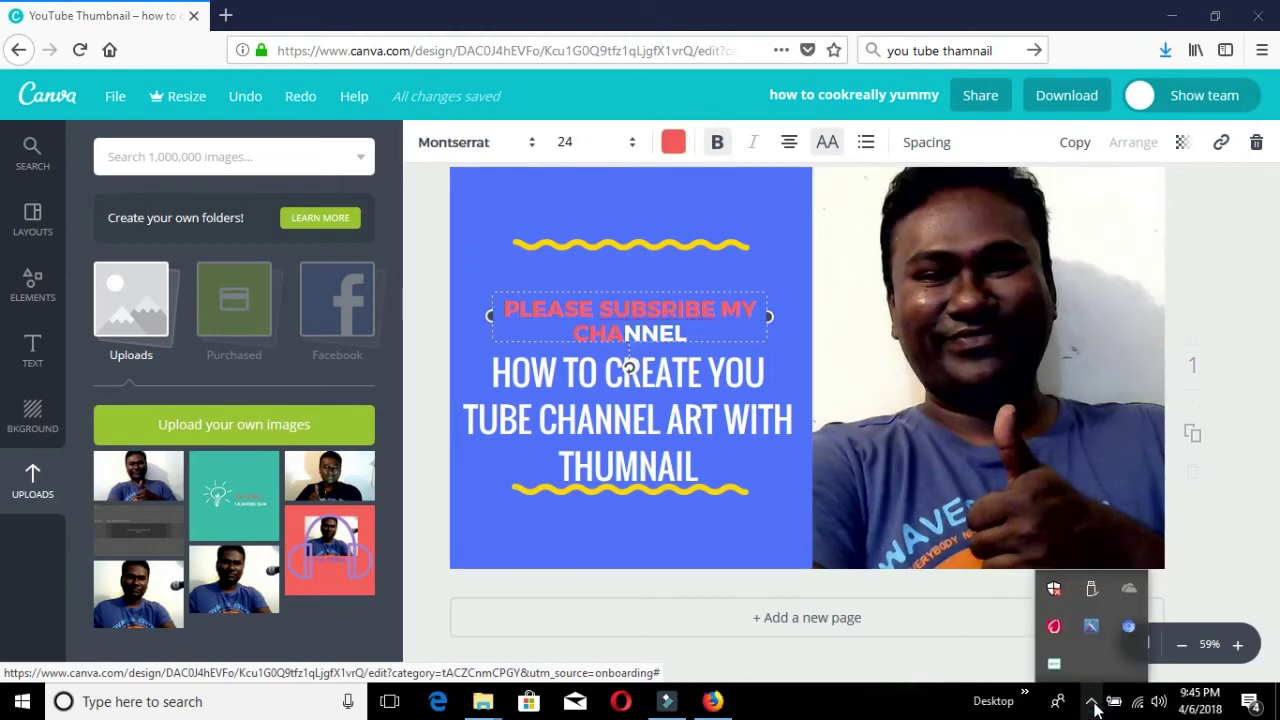
pyautogui.rightClick(1050, 665)
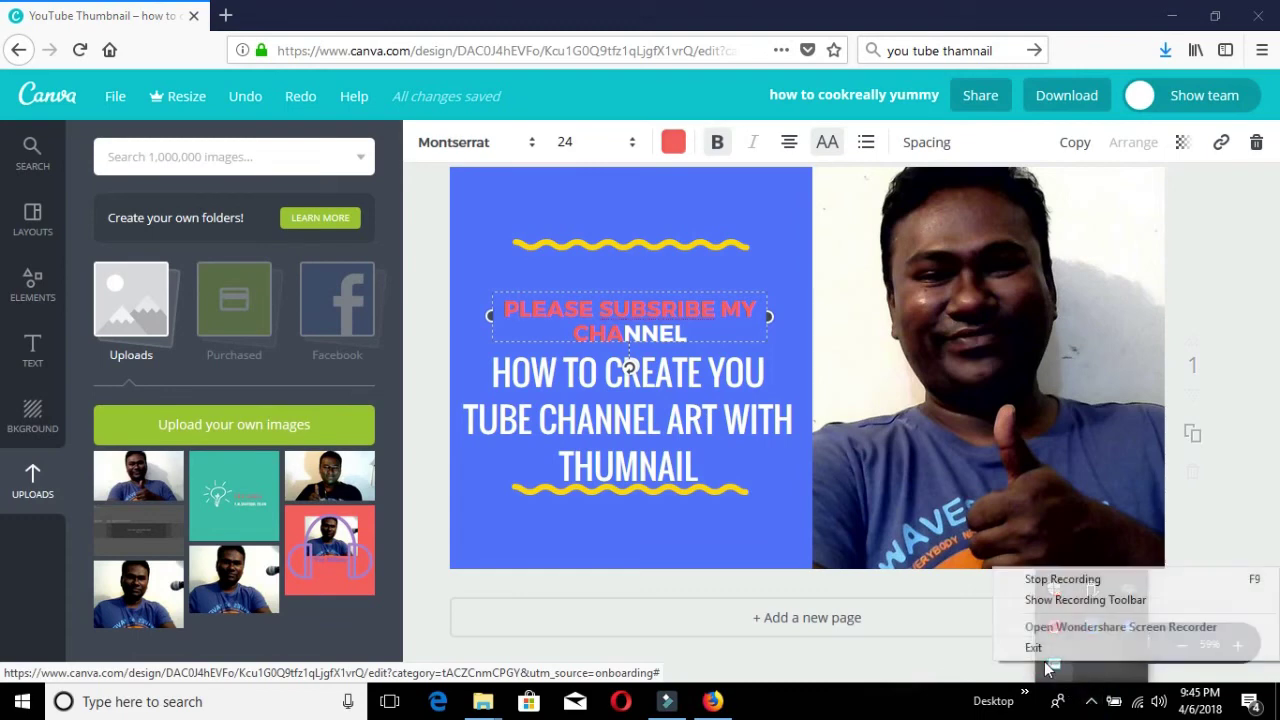
pyautogui.click(1060, 582)
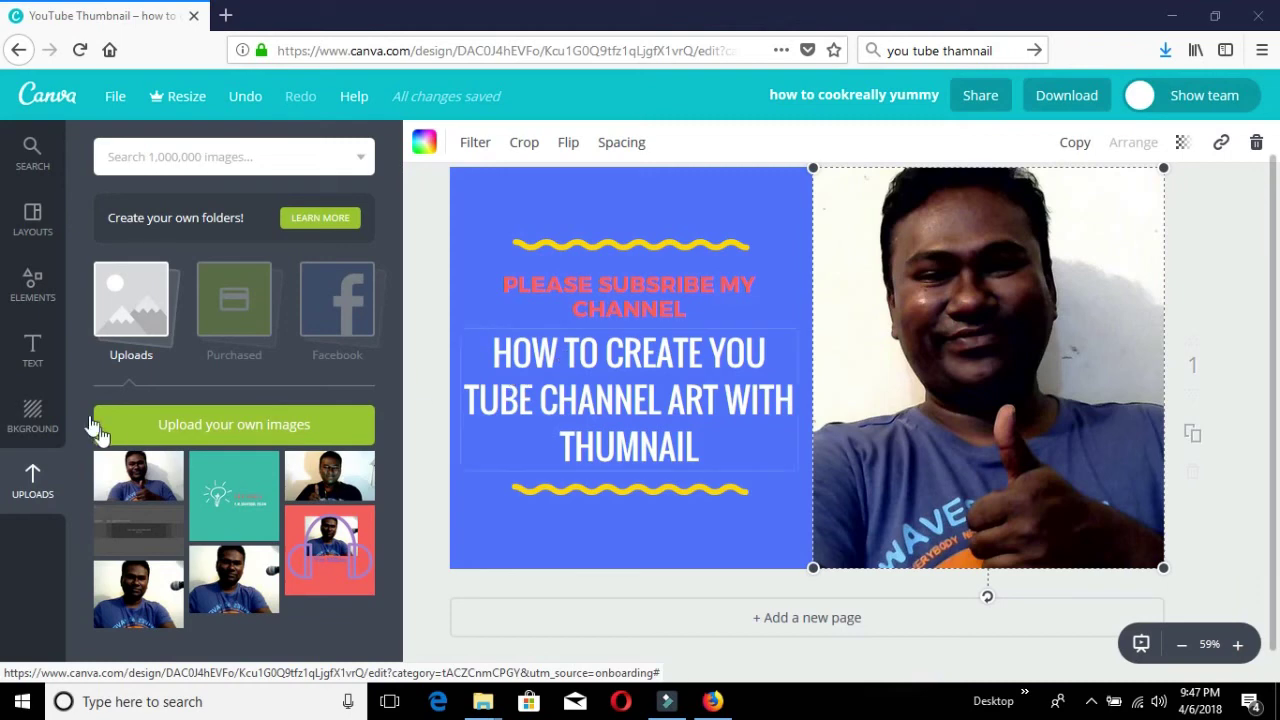
# Open the Download panel with PNG (Recommended) as the file type.
pyautogui.click(32, 350)
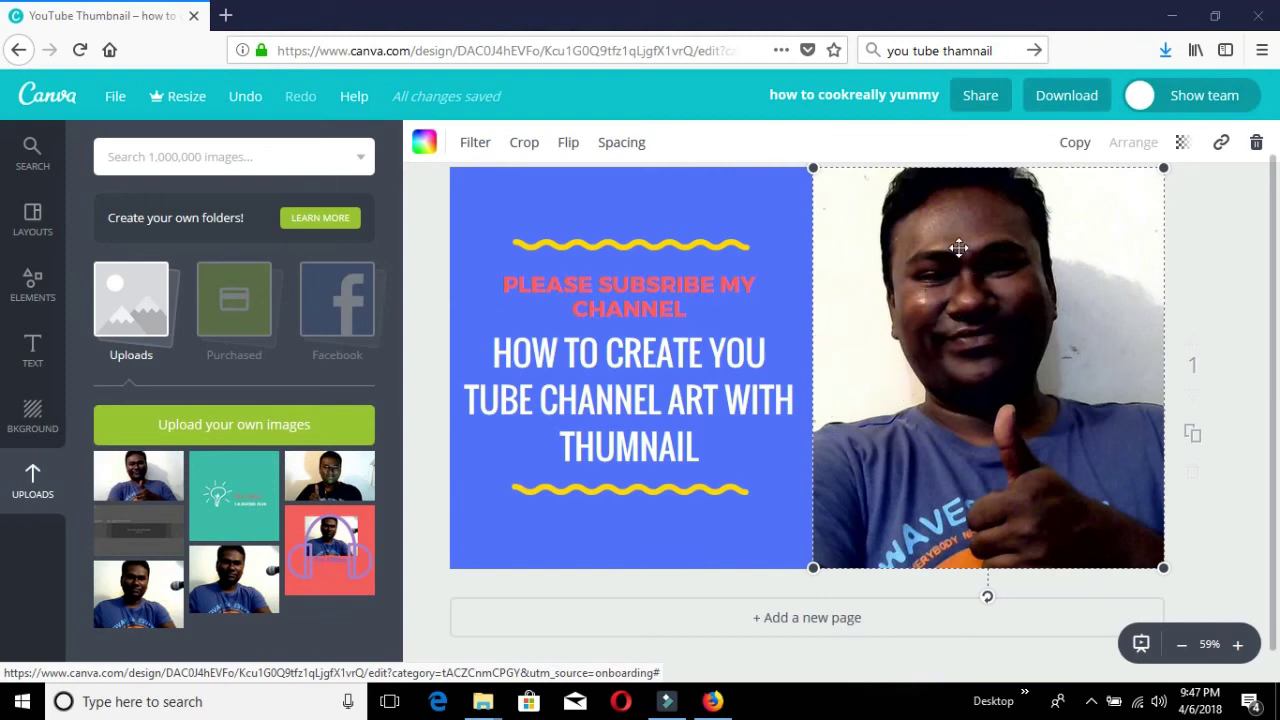
pyautogui.click(1066, 97)
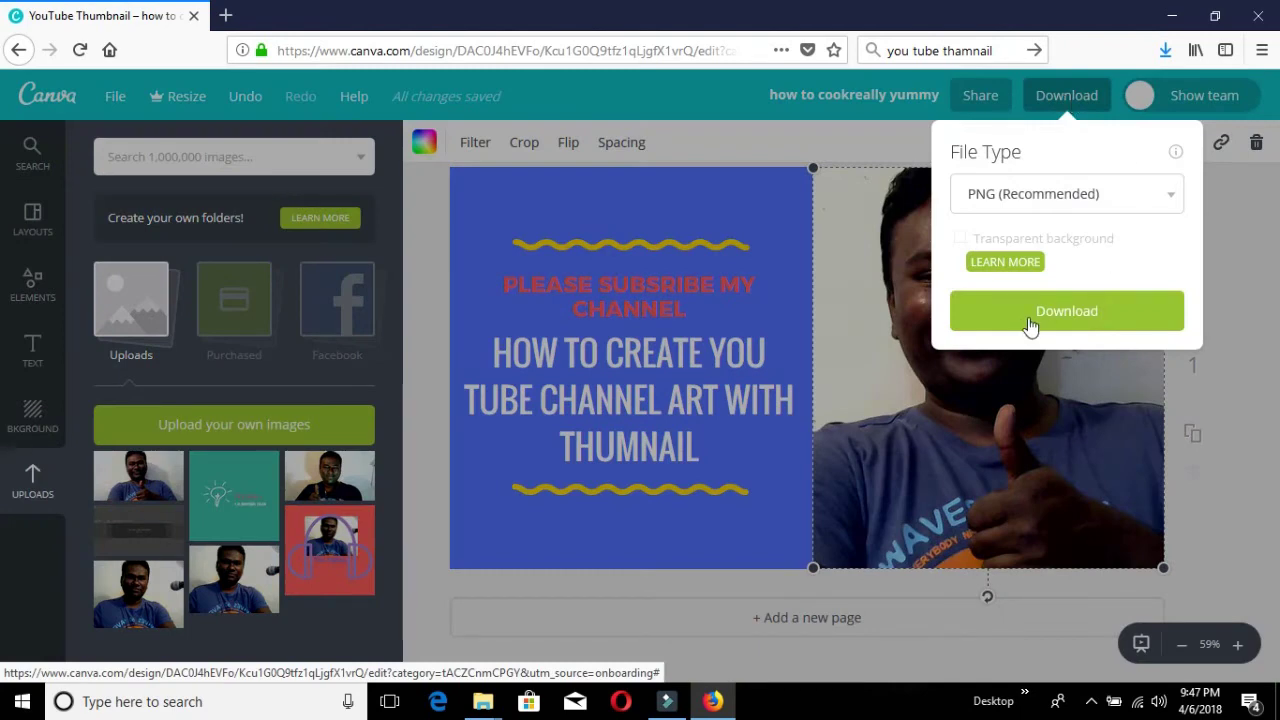
# Download the thumbnail as a PNG and wait for the ready-and-downloading notice.
pyautogui.click(1034, 318)
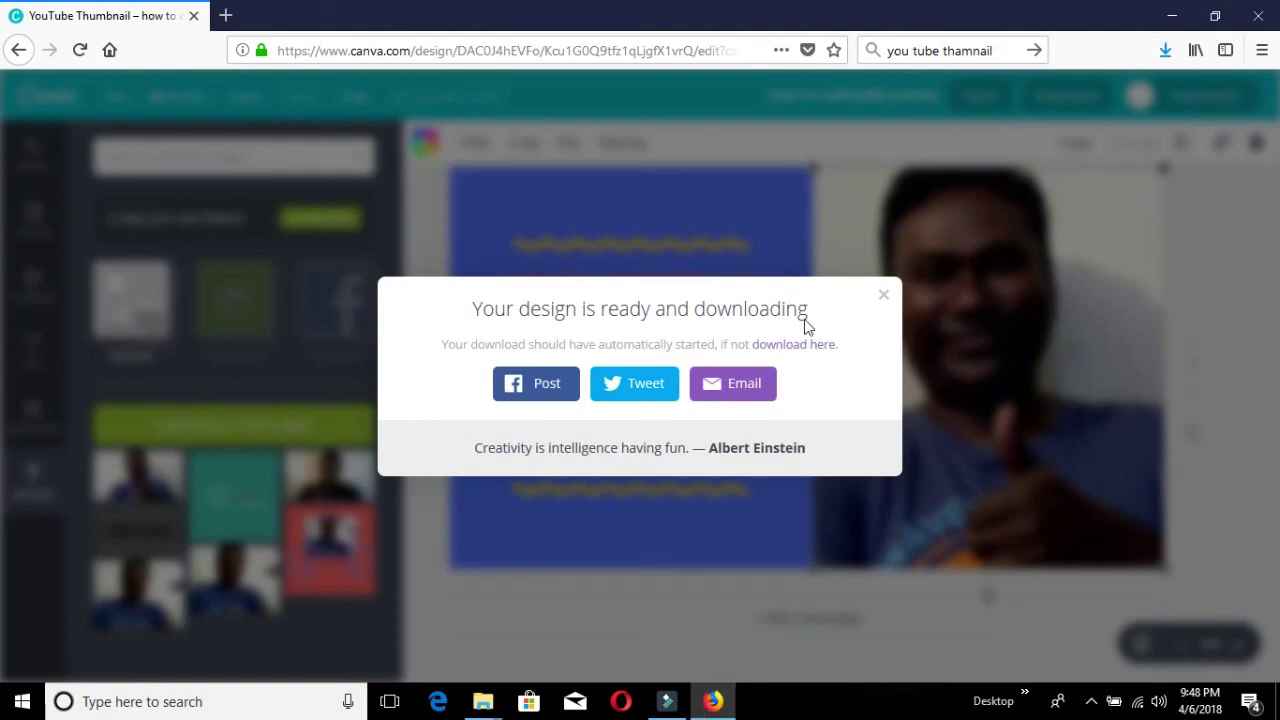
# Email the downloaded design to the recipient's e-mail address.
pyautogui.click(742, 386)
pyautogui.click(742, 386)
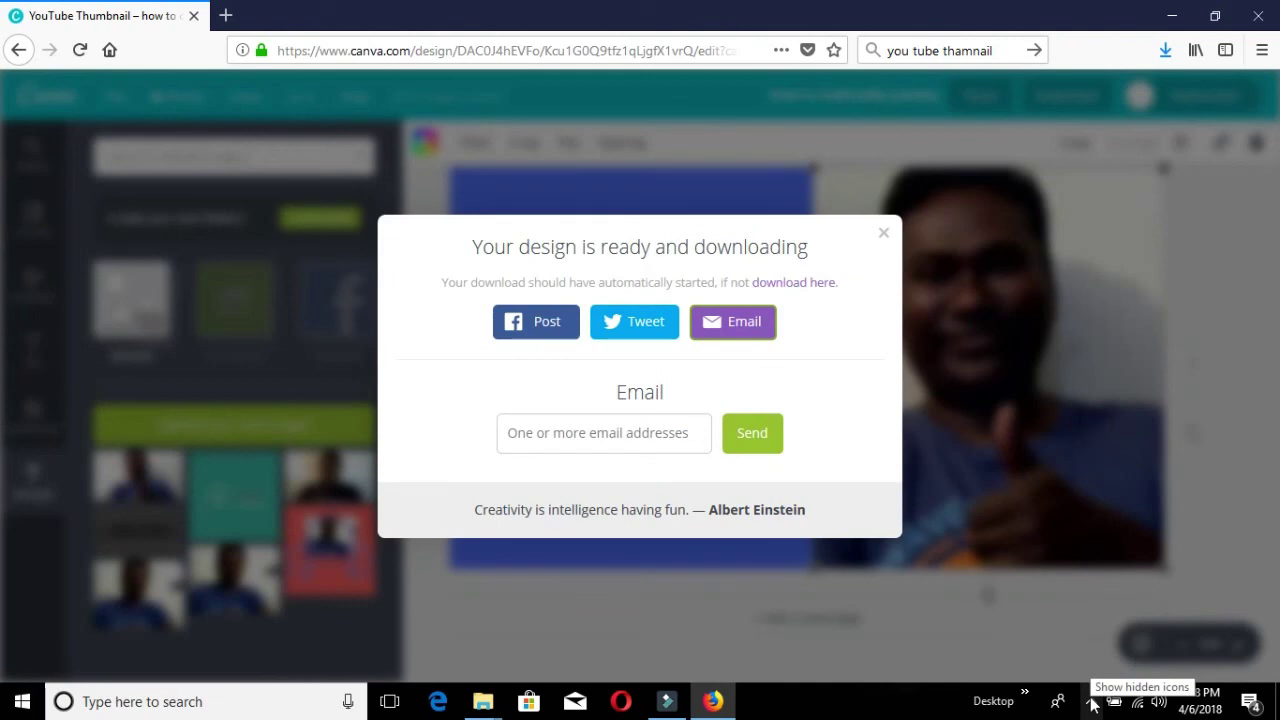
pyautogui.click(598, 435)
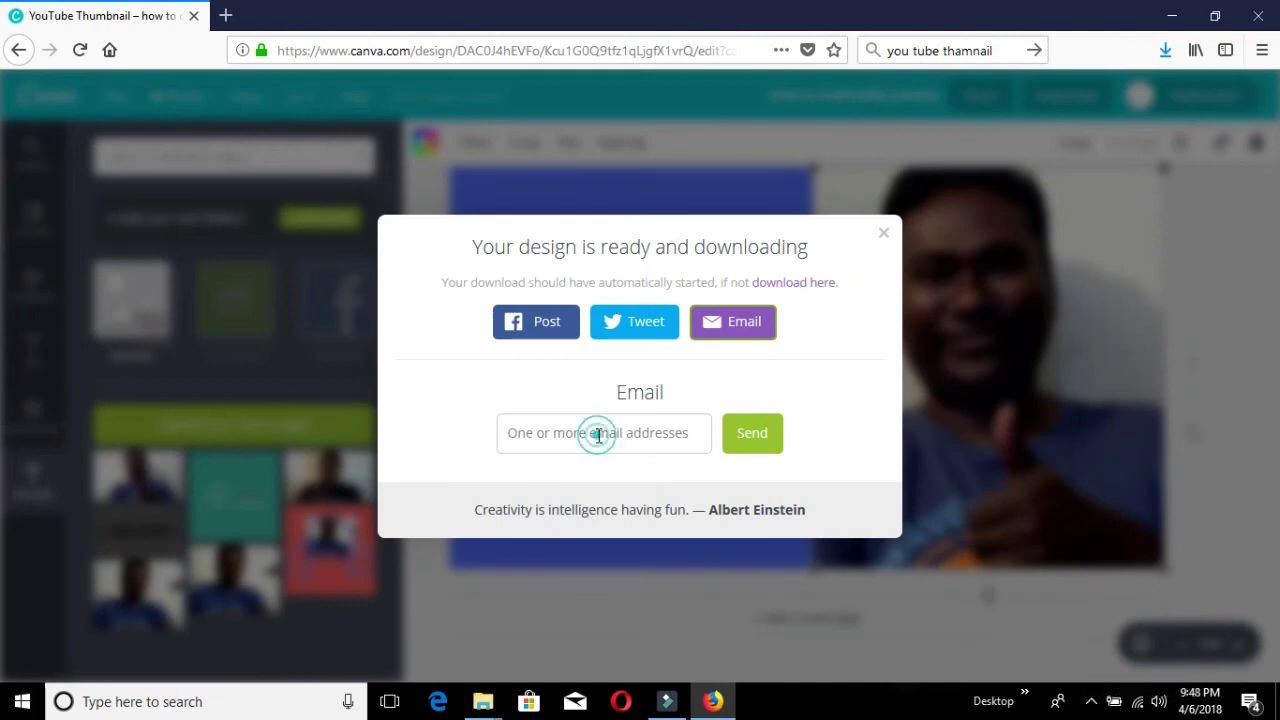
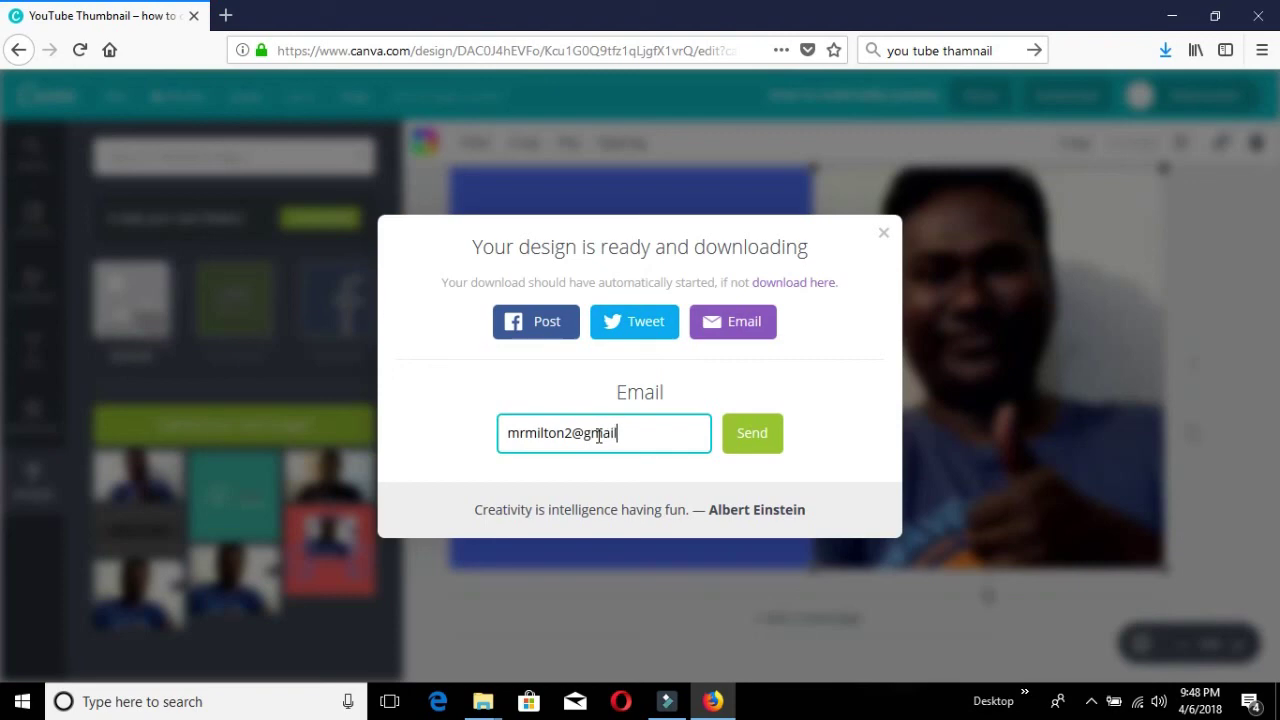
pyautogui.click(755, 447)
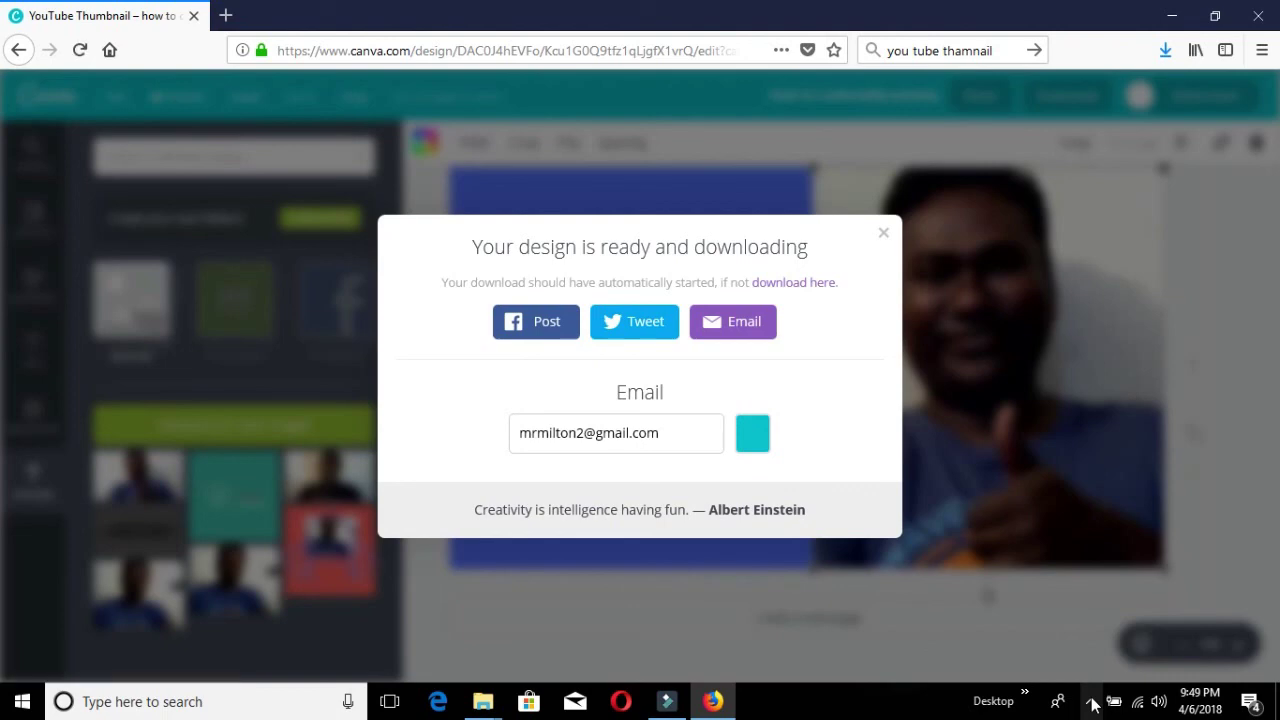
# Close the download dialog and stop the screen recording.
pyautogui.press('Escape')
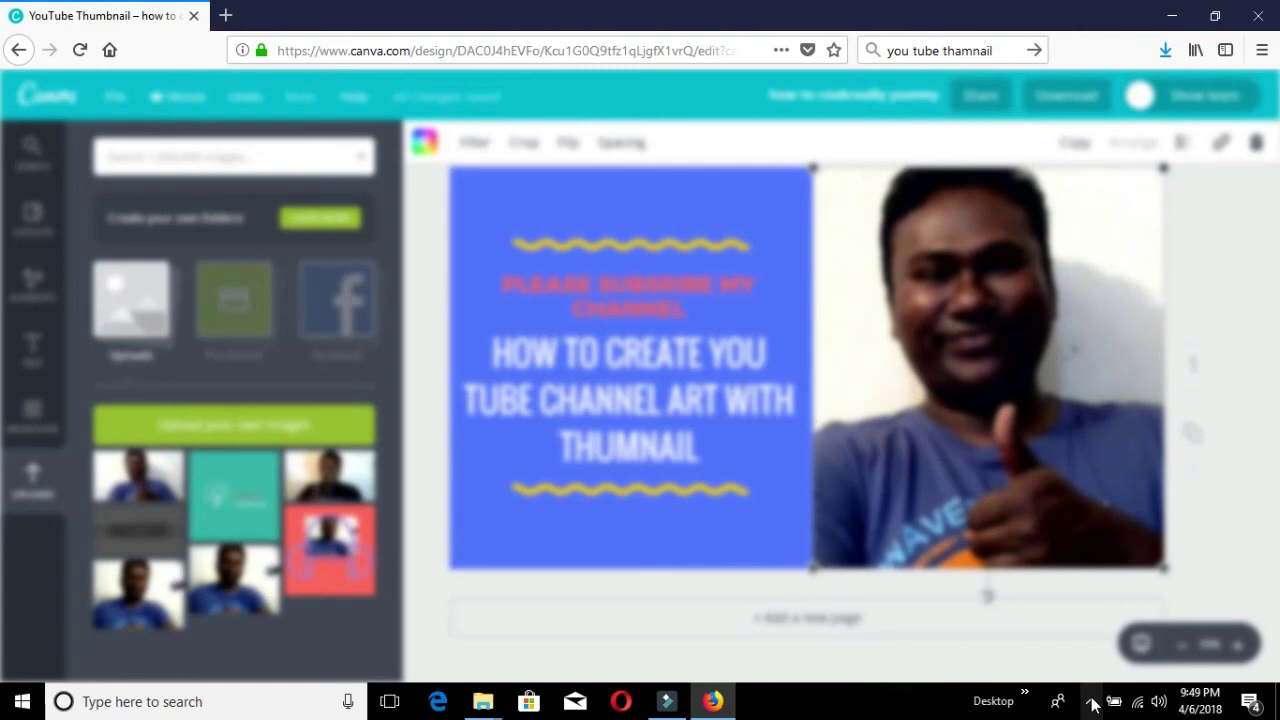
pyautogui.click(1092, 703)
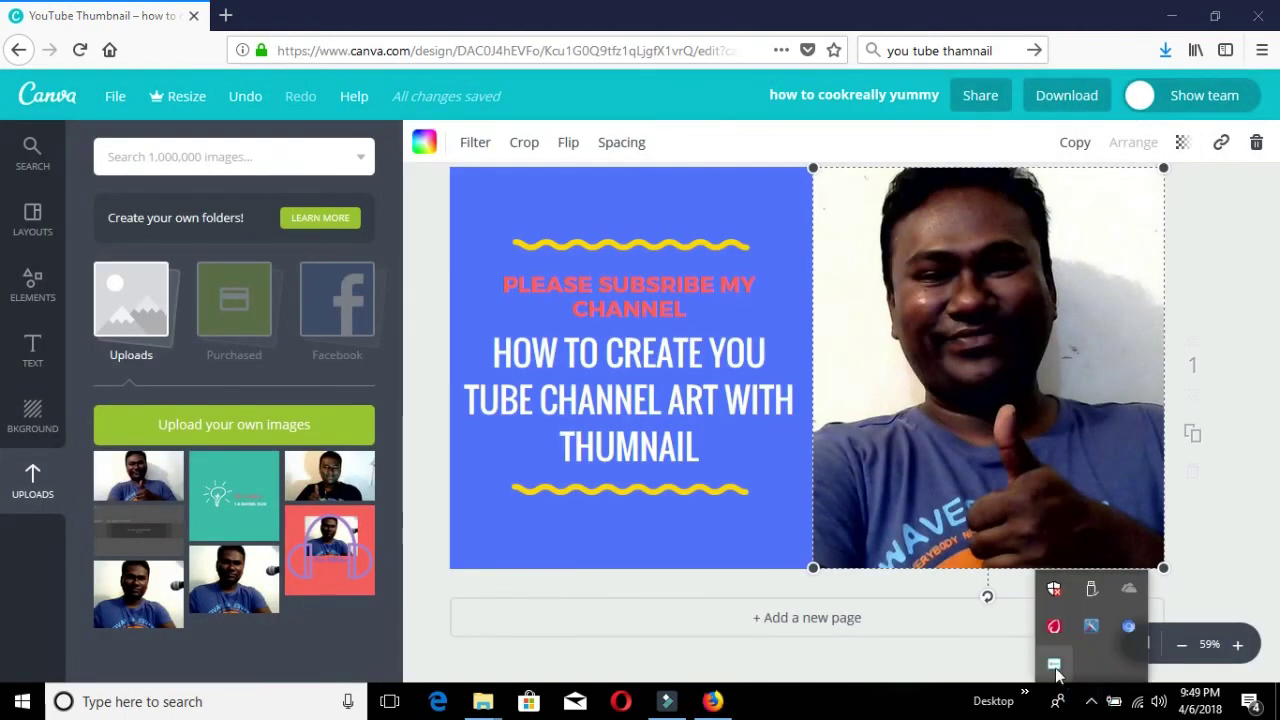
pyautogui.rightClick(1057, 675)
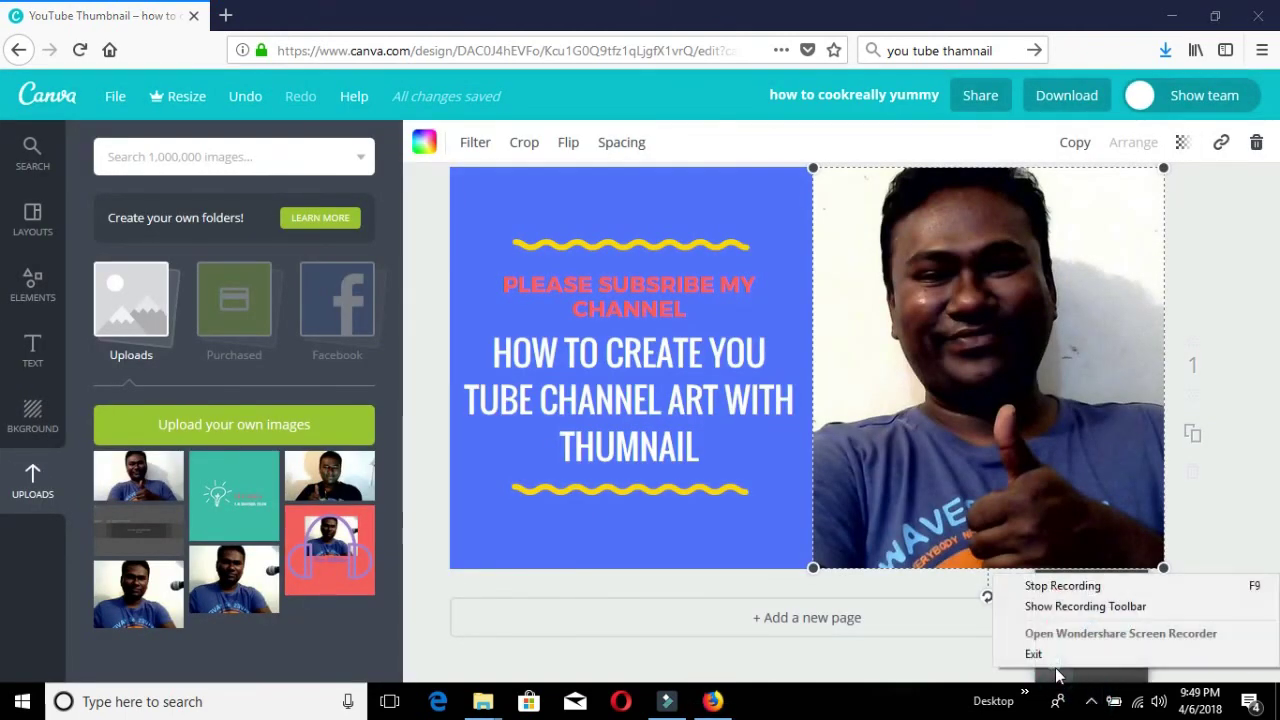
pyautogui.click(1078, 590)
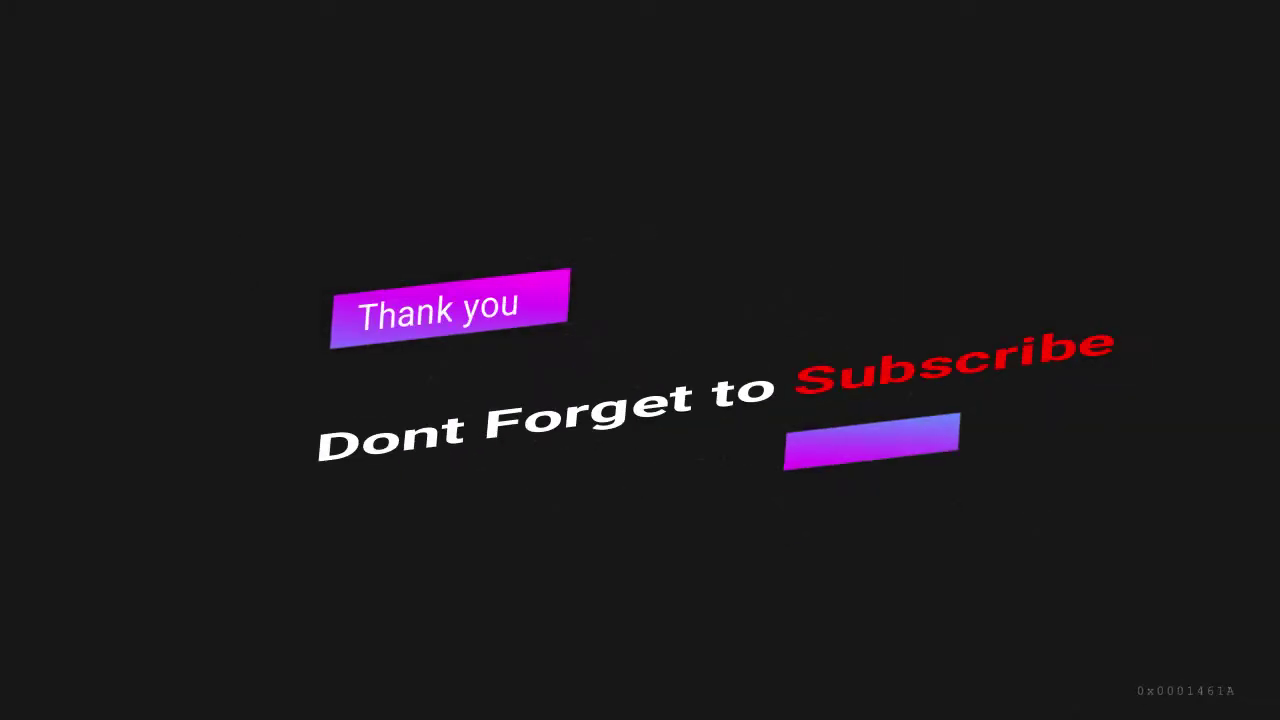